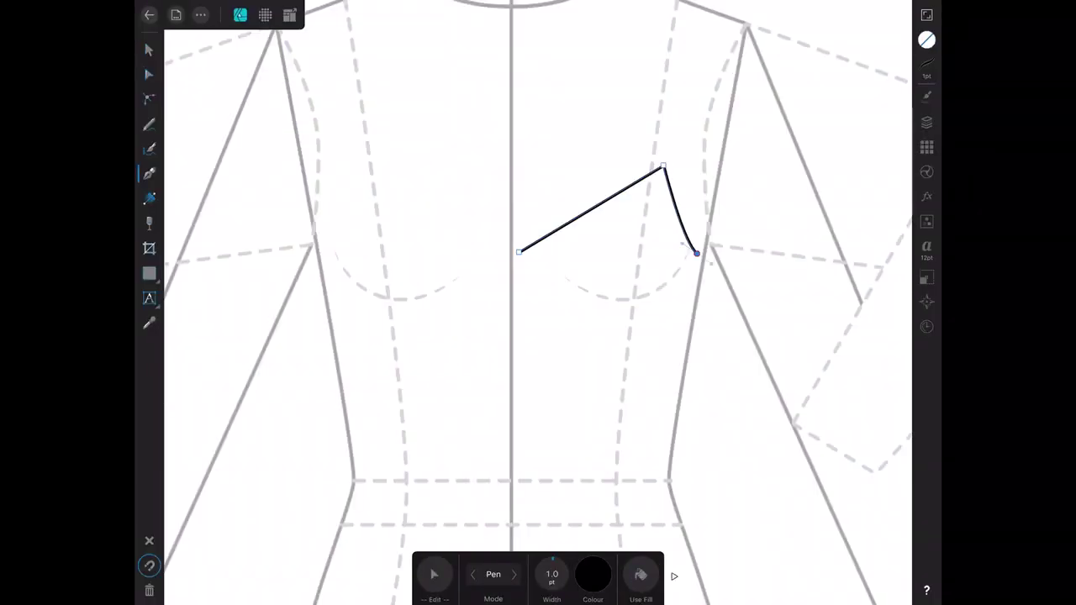
# - Bow the cup's bottom edge downward and draw a curved seam across the cup
pyautogui.moveTo(557, 284); pyautogui.dragTo(626, 380)
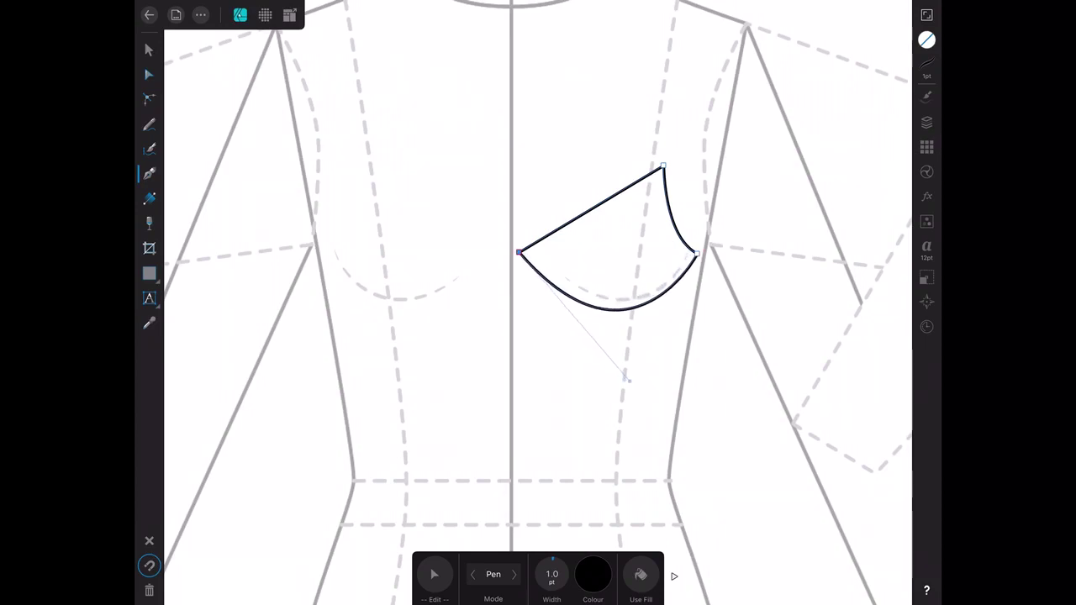
pyautogui.click(149, 49)
pyautogui.click(149, 173)
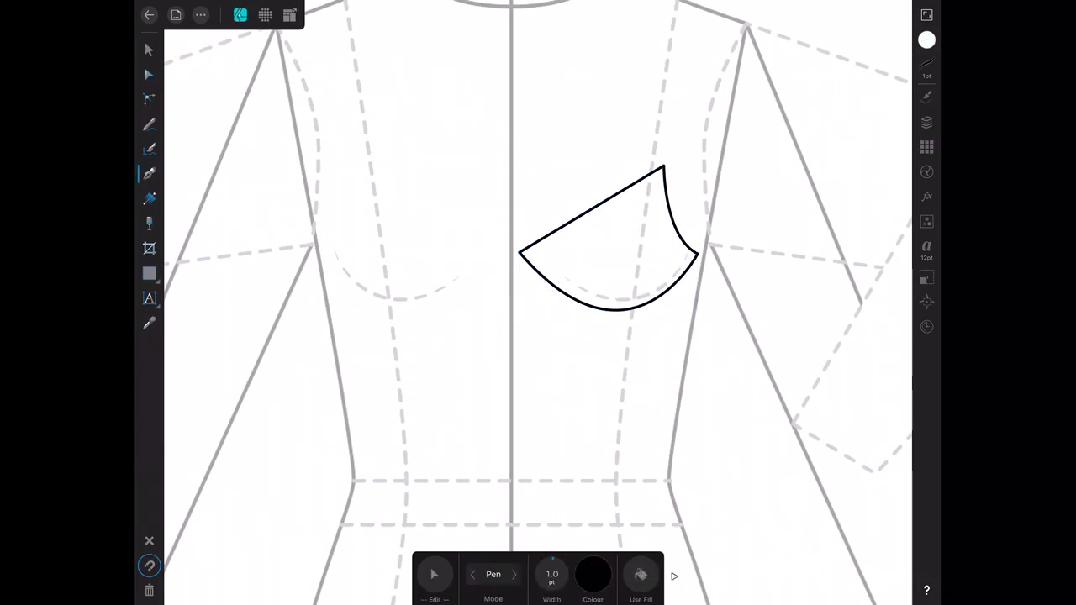
pyautogui.moveTo(618, 187); pyautogui.dragTo(639, 126)
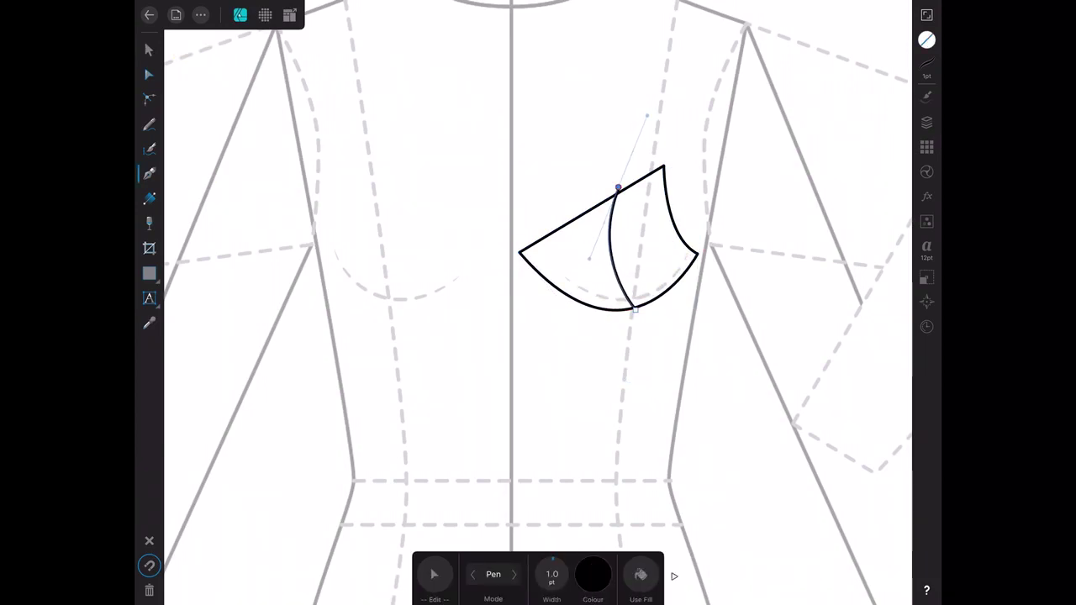
# - Adjust the seam's nodes and draw a narrow rectangle above the cup
pyautogui.click(149, 74)
pyautogui.scroll(2, 558, 118)
pyautogui.click(149, 273)
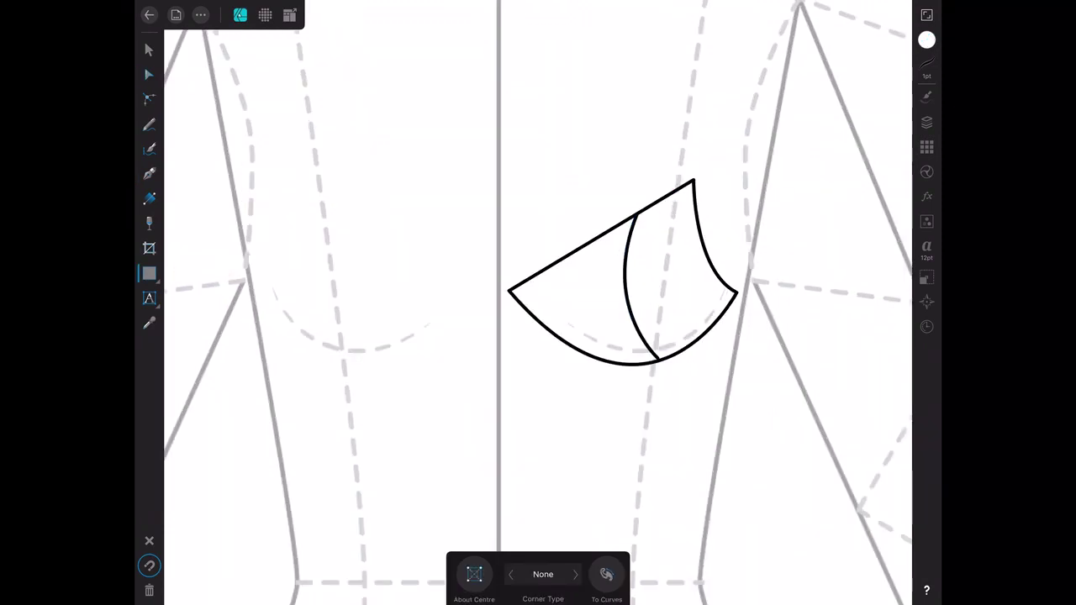
pyautogui.moveTo(459, 112); pyautogui.dragTo(647, 151)
# - Rotate the rectangle onto the cup's top edge and remove its fill
pyautogui.click(149, 49)
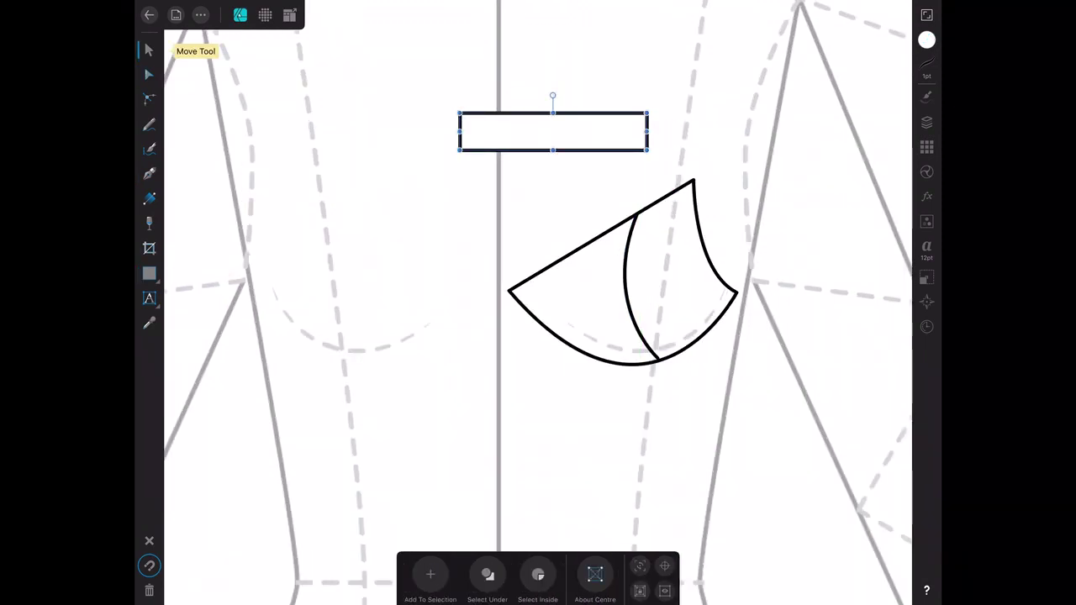
pyautogui.moveTo(552, 96); pyautogui.dragTo(535, 101)
pyautogui.moveTo(551, 137)
pyautogui.mouseDown()
pyautogui.moveTo(599, 238)
pyautogui.moveTo(609, 237)
pyautogui.mouseUp()
pyautogui.click(149, 73)
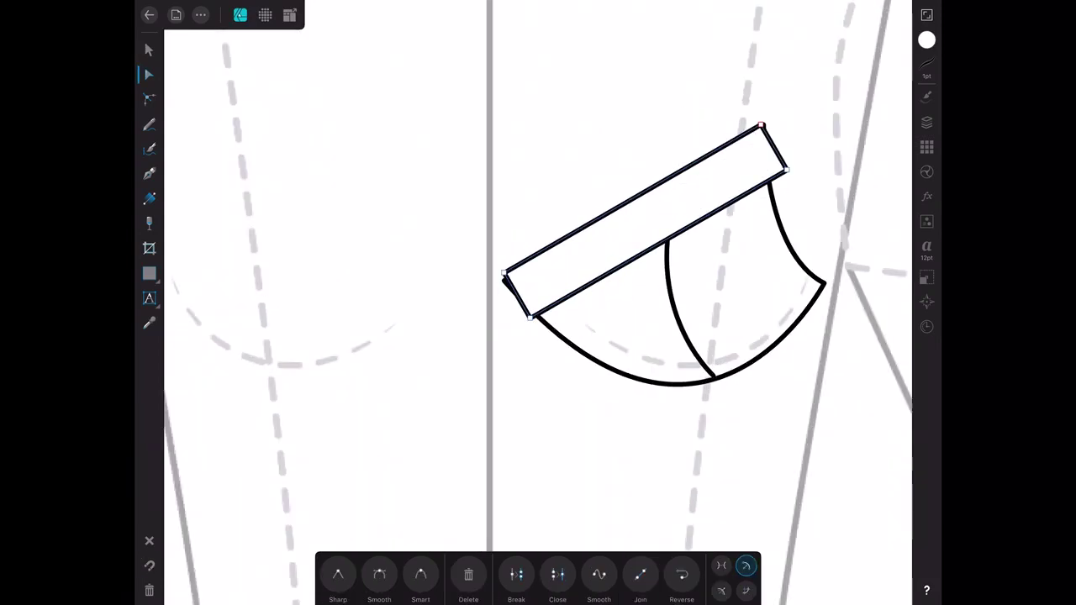
pyautogui.click(926, 39)
pyautogui.click(805, 275)
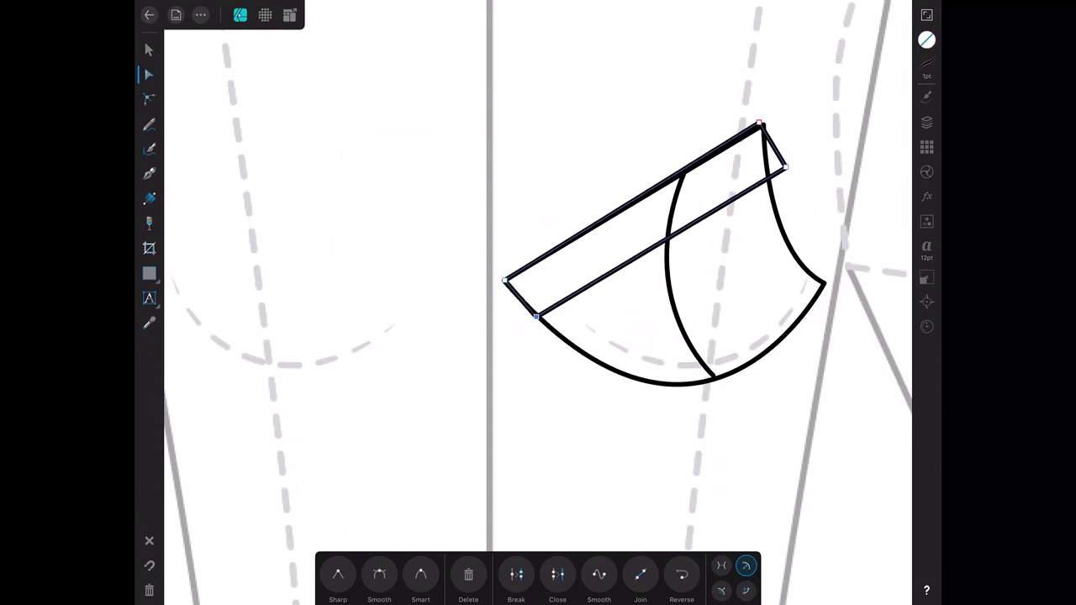
# - Snap the band's corners to the cup and bend its edges into matching upward curves
pyautogui.moveTo(531, 317); pyautogui.dragTo(538, 315)
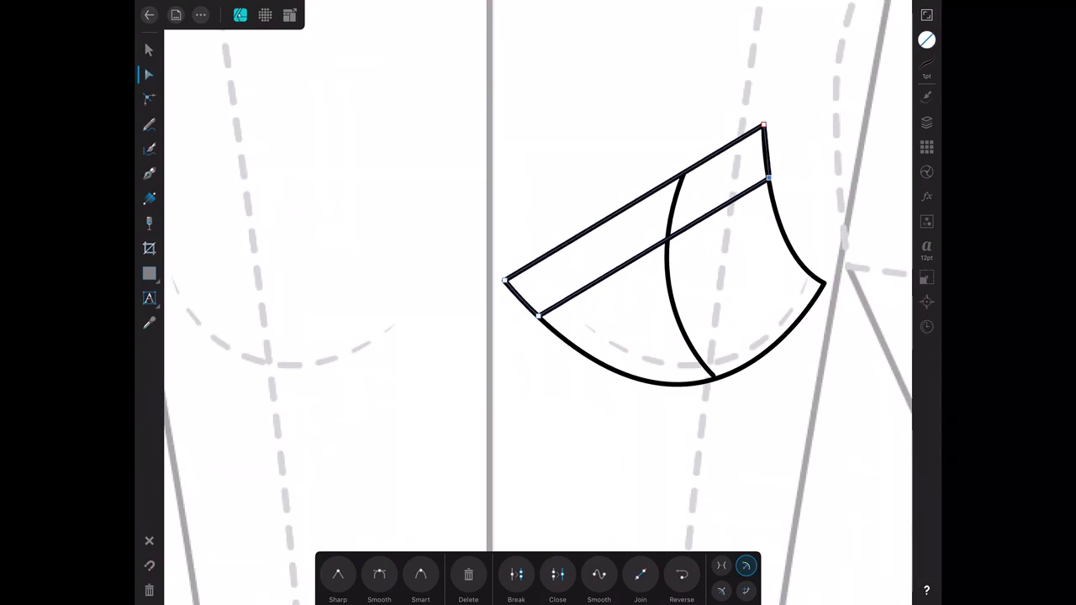
pyautogui.moveTo(783, 166); pyautogui.dragTo(768, 179)
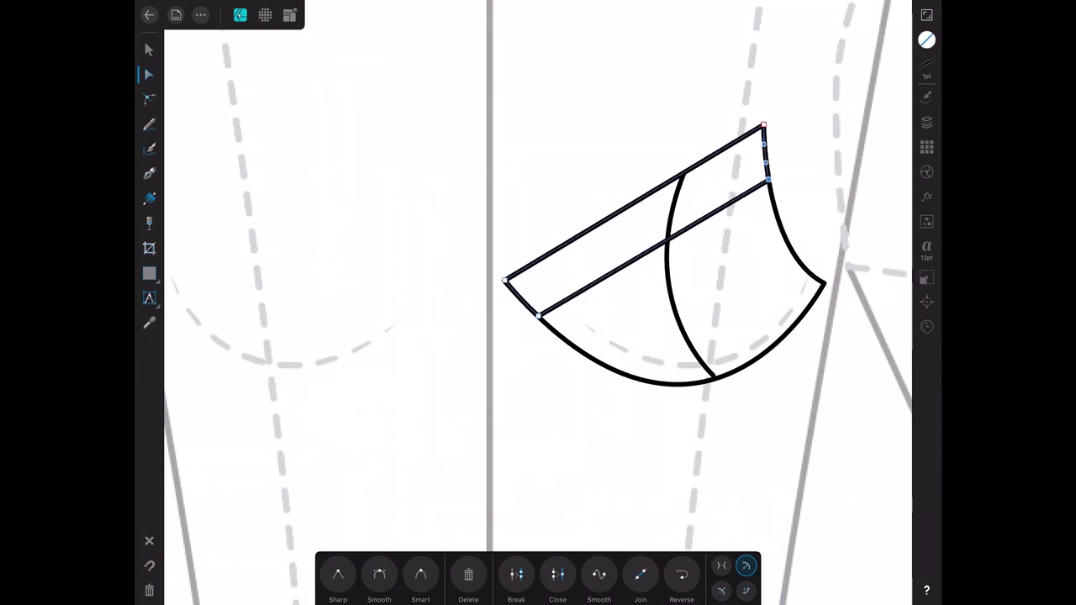
pyautogui.moveTo(633, 202); pyautogui.dragTo(622, 164)
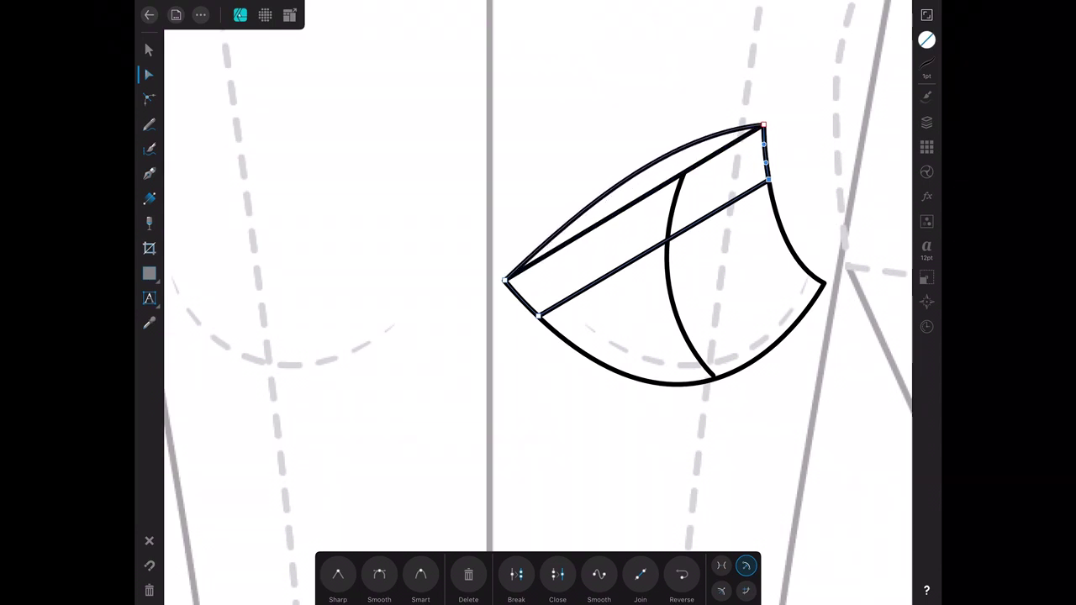
pyautogui.moveTo(652, 247); pyautogui.dragTo(639, 217)
# - Fill the curved band white and start a new pen path at the cup's side
pyautogui.click(149, 49)
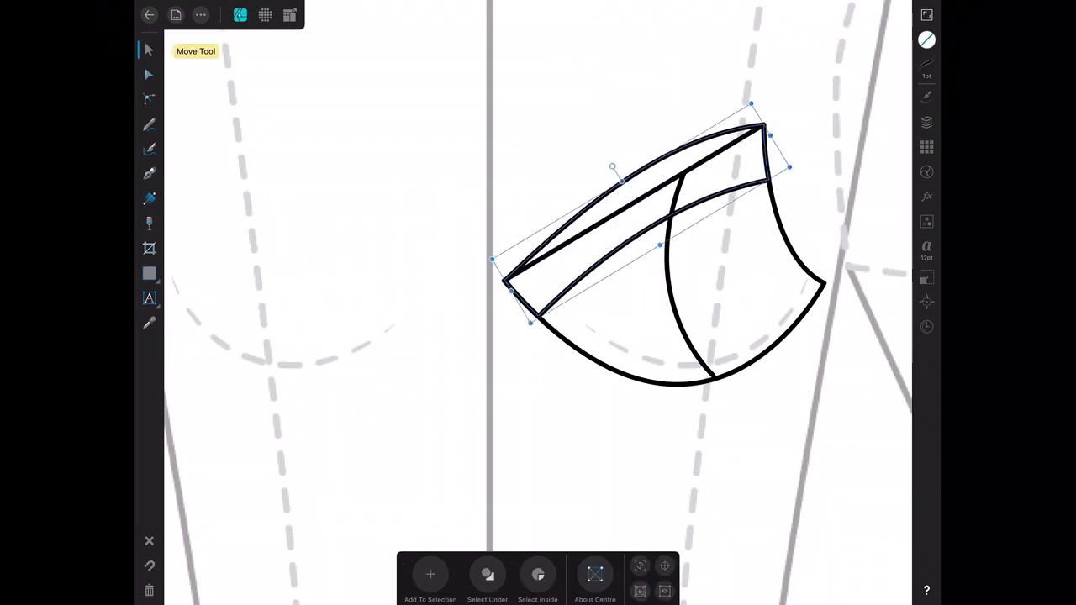
pyautogui.click(926, 39)
pyautogui.click(871, 277)
pyautogui.click(149, 173)
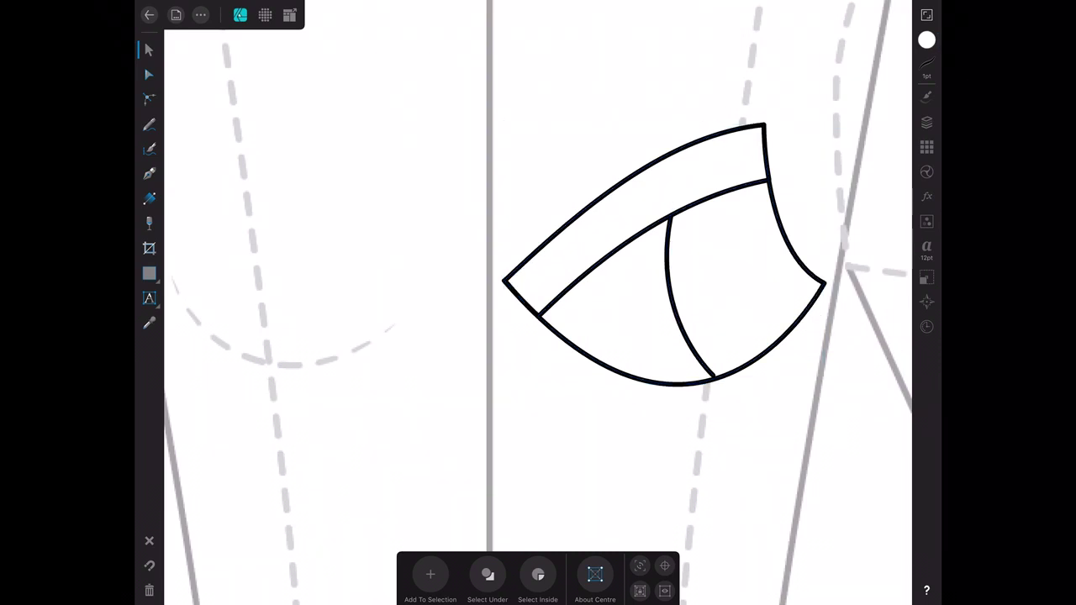
pyautogui.moveTo(588, 336); pyautogui.dragTo(522, 269)
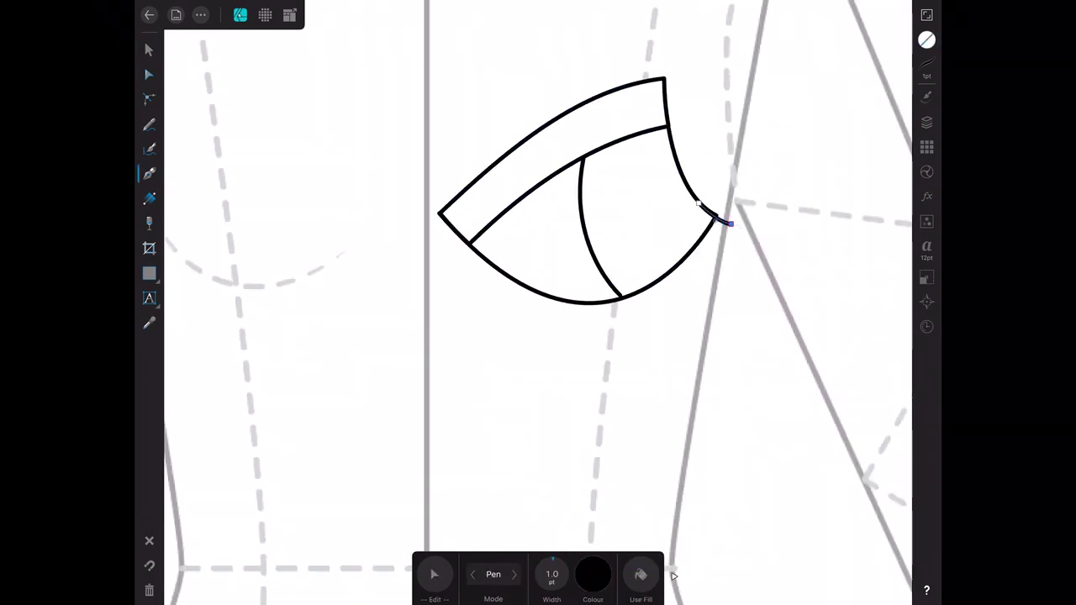
# - Curve the underband line beneath the cup, refine its nodes, and select the whole cup drawing
pyautogui.moveTo(423, 274); pyautogui.dragTo(316, 114)
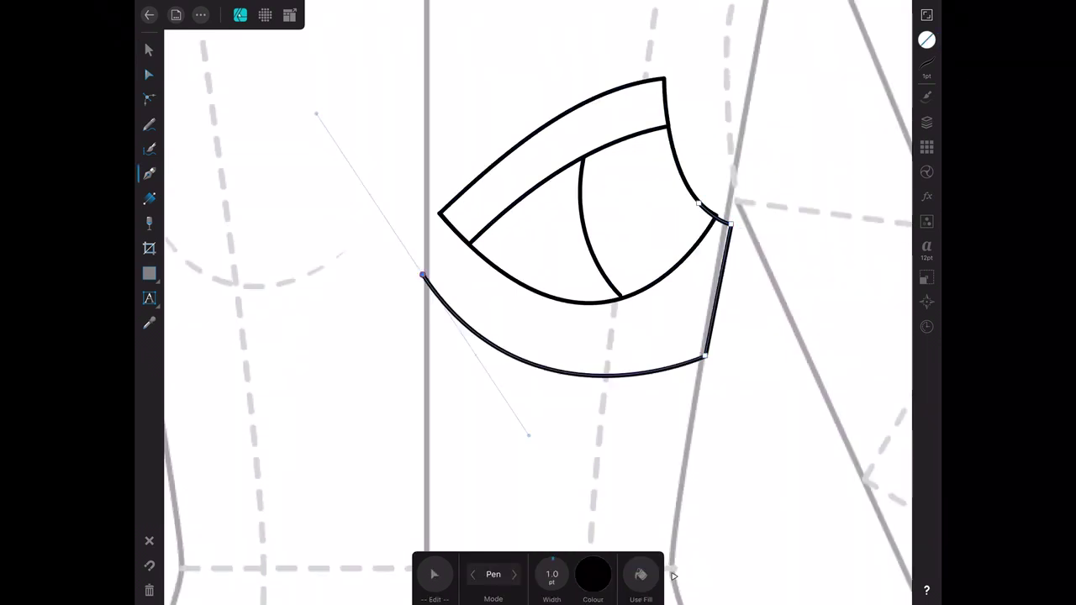
pyautogui.click(149, 74)
pyautogui.scroll(5, 423, 275)
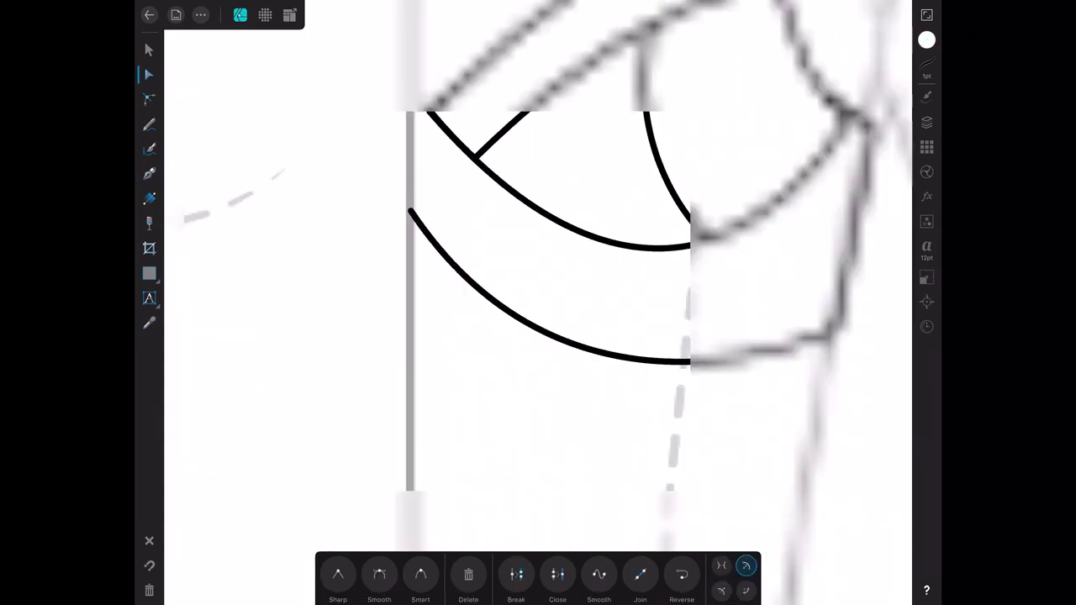
pyautogui.scroll(-5, 538, 303)
pyautogui.scroll(3, 537, 252)
pyautogui.click(710, 395)
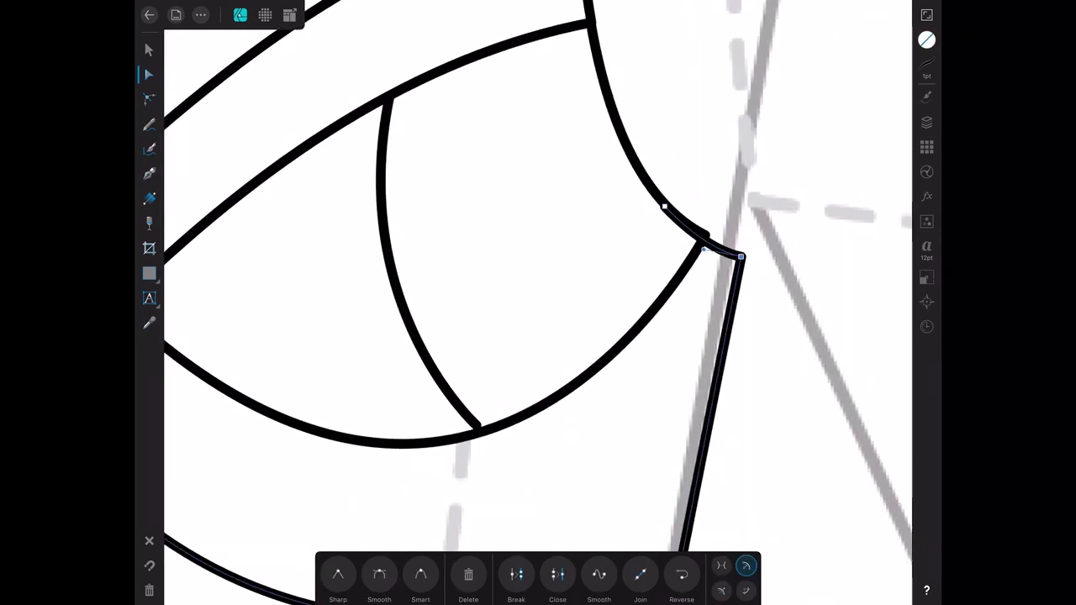
pyautogui.scroll(-5, 538, 303)
pyautogui.click(148, 49)
pyautogui.click(579, 244)
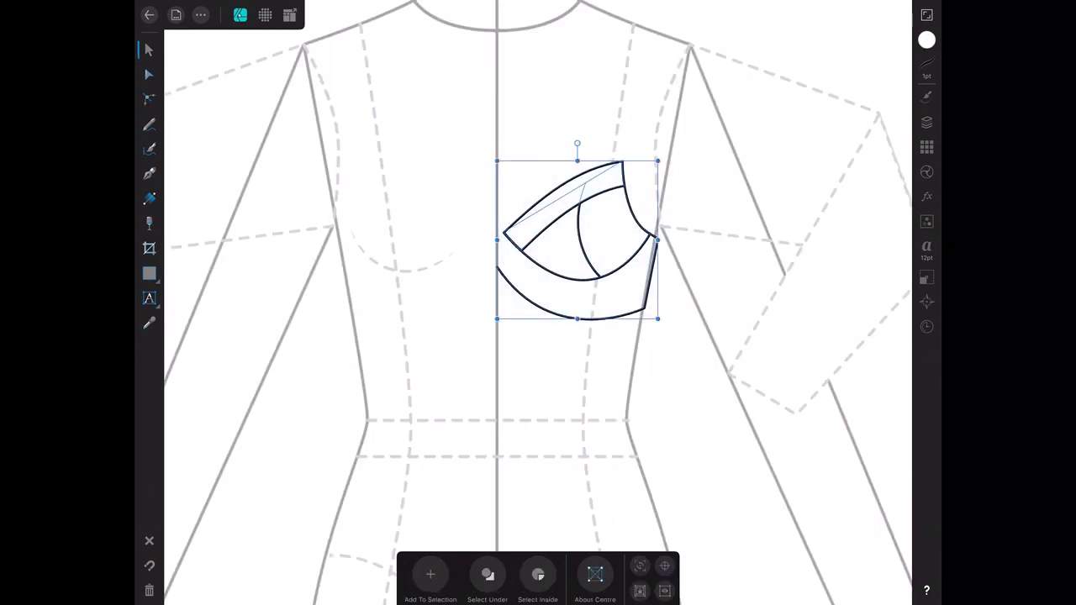
# - Duplicate the cup, flip the copy horizontally, and place it on the left side
pyautogui.hotkey('ctrl', 'j')
pyautogui.click(926, 277)
pyautogui.click(890, 86)
pyautogui.moveTo(577, 240)
pyautogui.mouseDown()
pyautogui.moveTo(424, 216)
pyautogui.moveTo(416, 241)
pyautogui.mouseUp()
pyautogui.click(926, 277)
pyautogui.moveTo(319, 143); pyautogui.dragTo(672, 336)
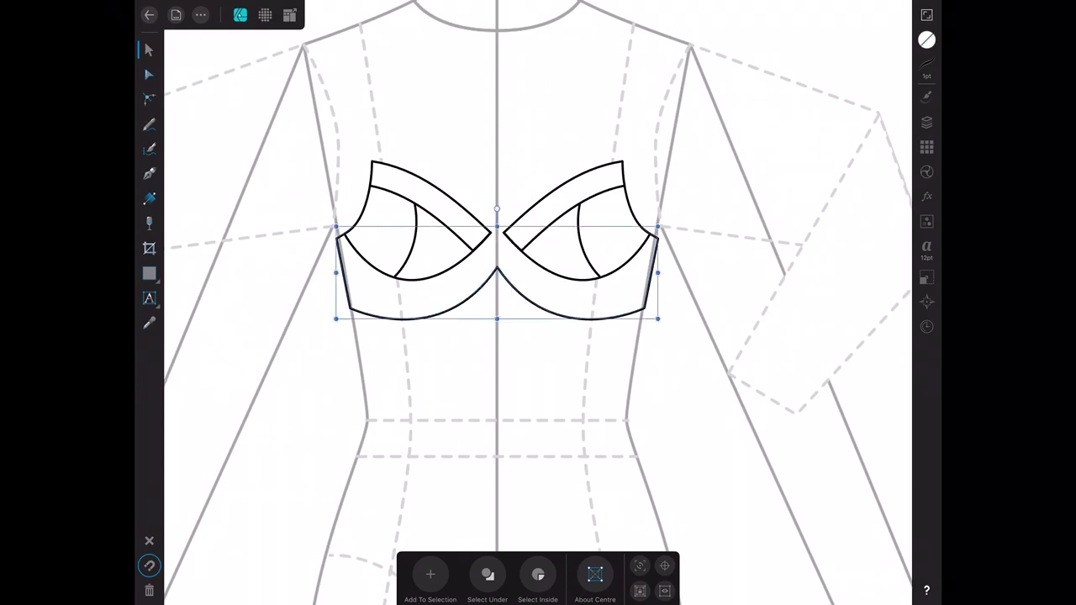
# - Close the underband path and smooth its centre point into an arch
pyautogui.click(148, 74)
pyautogui.click(557, 574)
pyautogui.scroll(3, 537, 277)
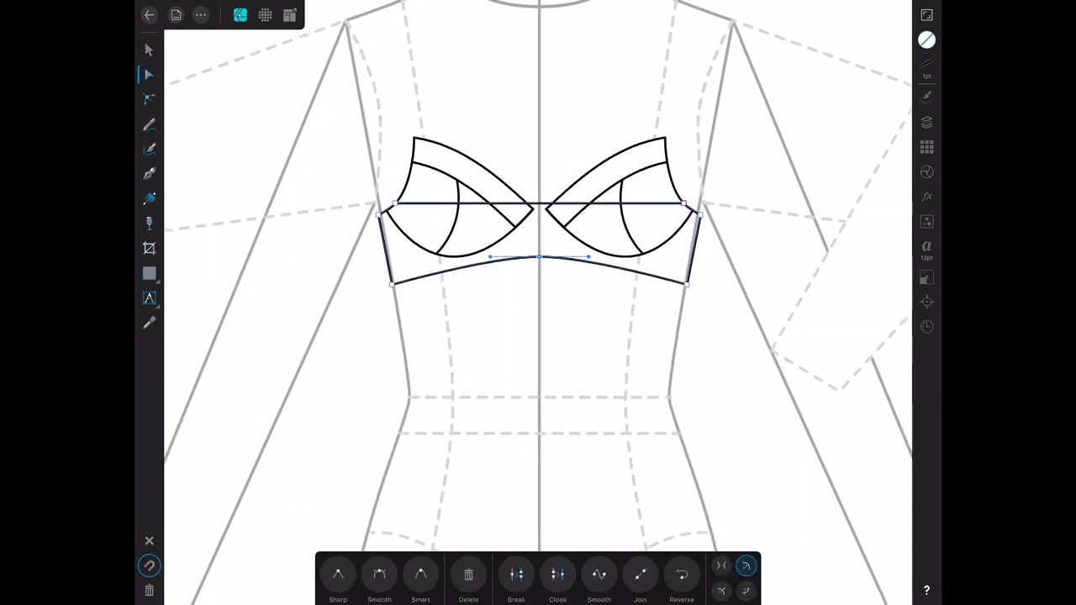
pyautogui.click(379, 574)
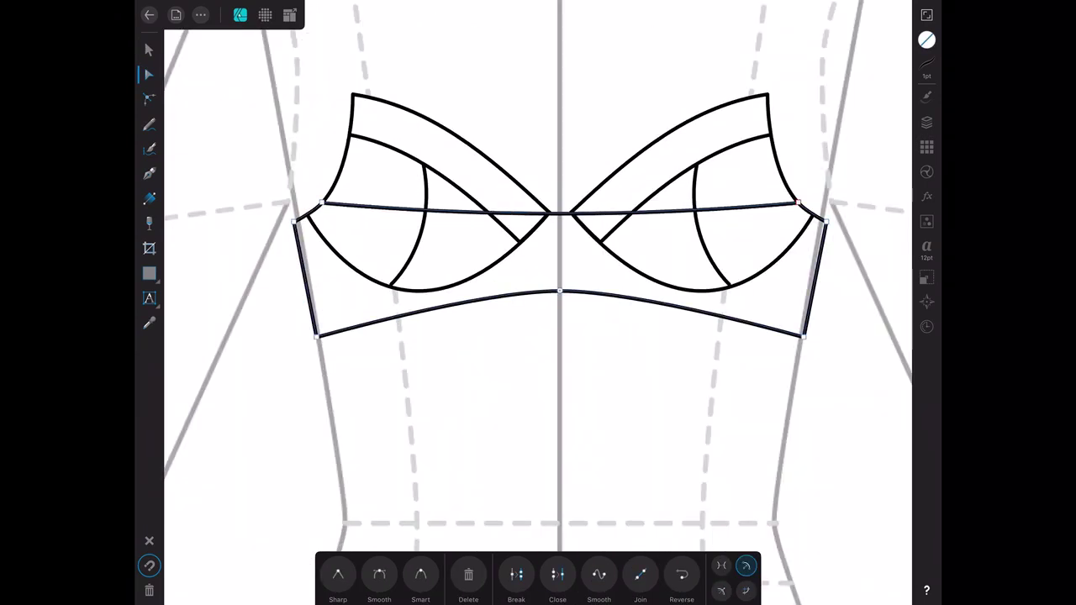
pyautogui.scroll(-3, 538, 303)
# - Select all bra pieces and move the top band layer below the cup curves
pyautogui.click(148, 49)
pyautogui.moveTo(343, 112); pyautogui.dragTo(551, 160)
pyautogui.click(927, 40)
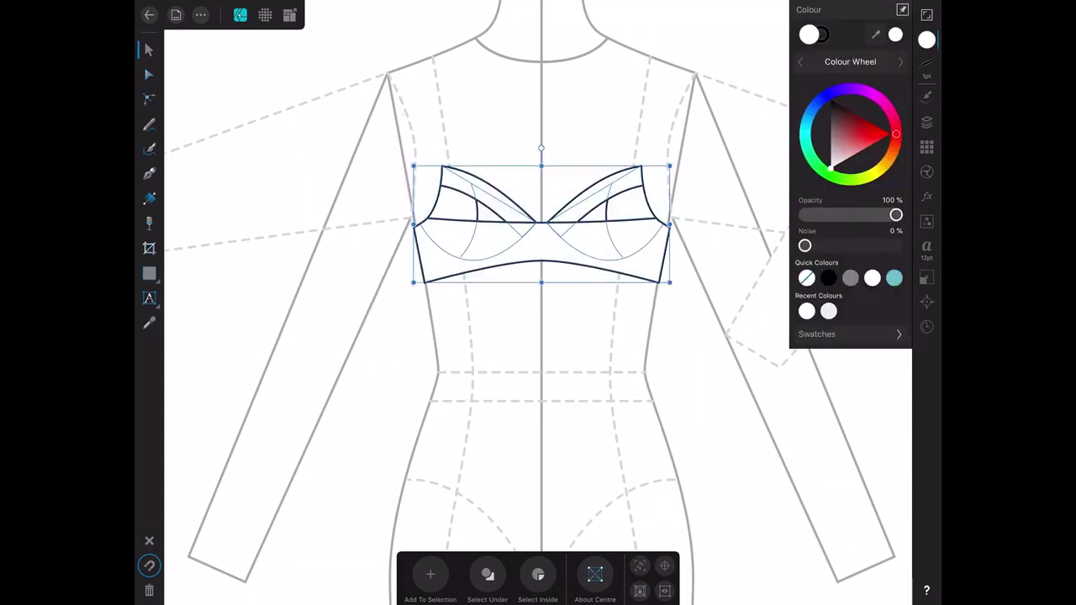
pyautogui.click(926, 122)
pyautogui.moveTo(821, 89); pyautogui.dragTo(822, 245)
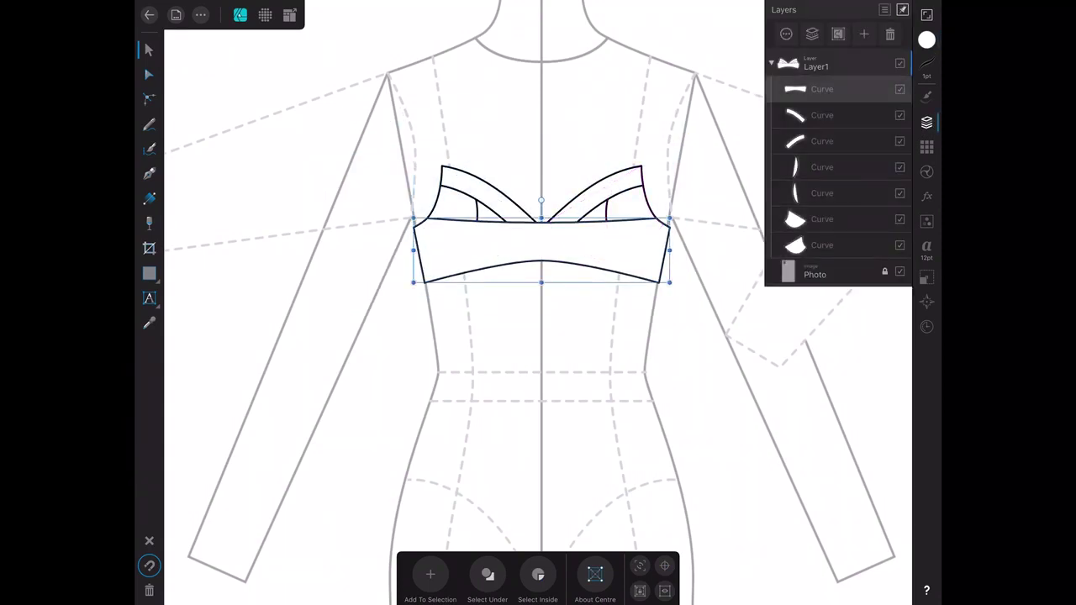
pyautogui.click(739, 437)
# - Draw a tall narrow strap above the left cup and gently curve its long edges
pyautogui.scroll(3, 589, 319)
pyautogui.click(149, 273)
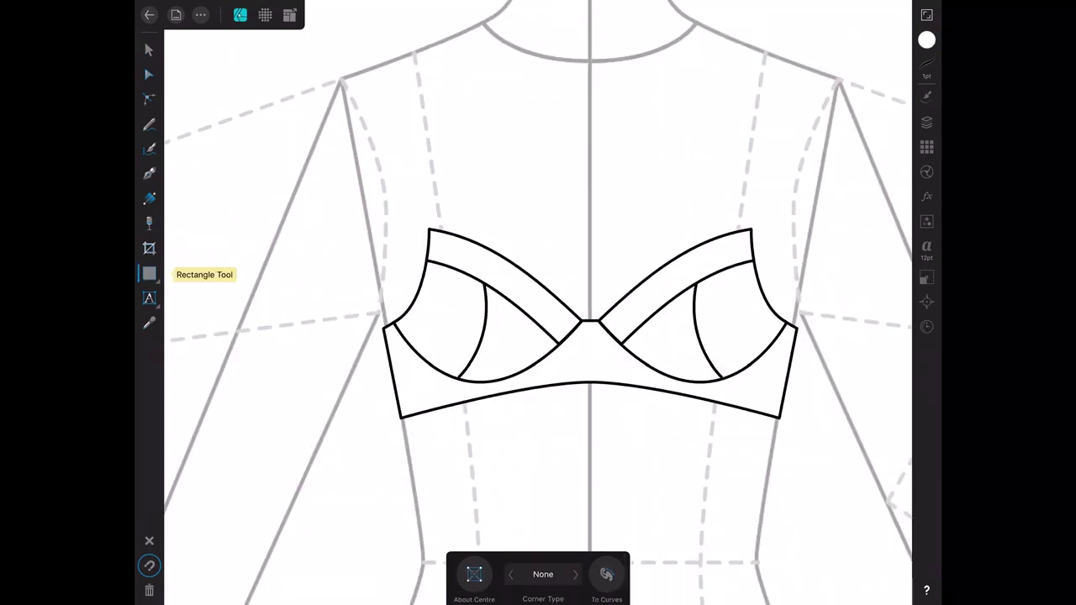
pyautogui.moveTo(403, 56)
pyautogui.mouseDown()
pyautogui.moveTo(423, 197)
pyautogui.moveTo(418, 257)
pyautogui.moveTo(437, 248)
pyautogui.mouseUp()
pyautogui.click(149, 49)
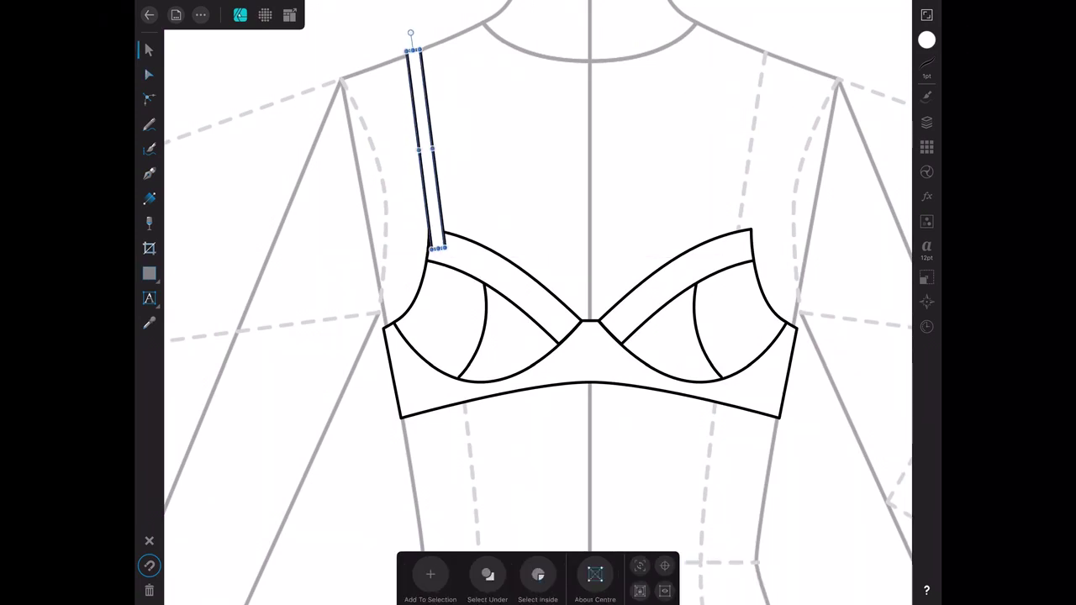
pyautogui.scroll(2, 538, 303)
pyautogui.click(926, 39)
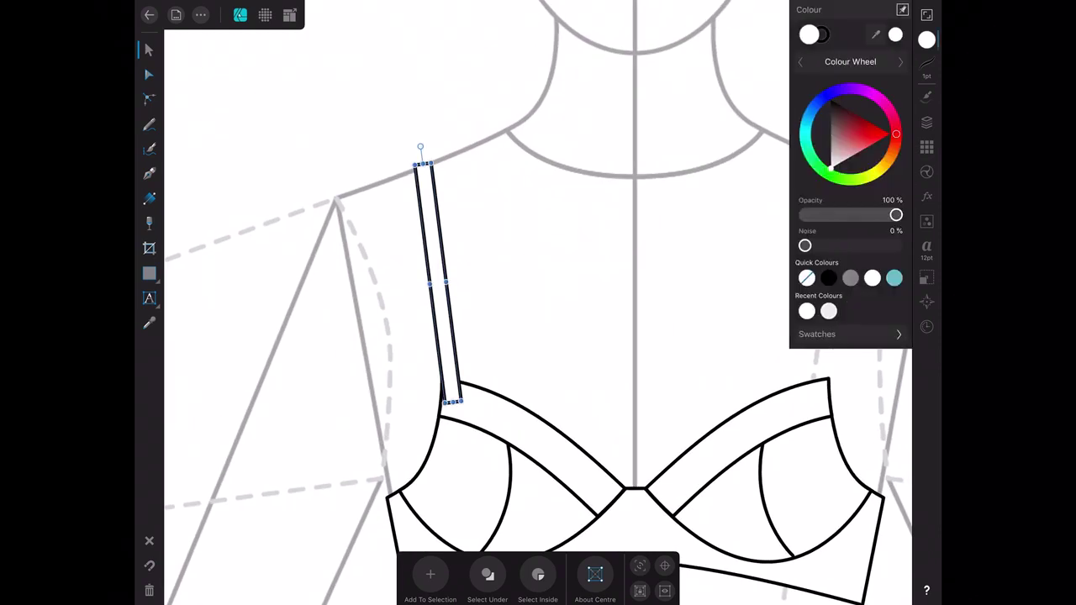
pyautogui.click(926, 39)
pyautogui.click(149, 74)
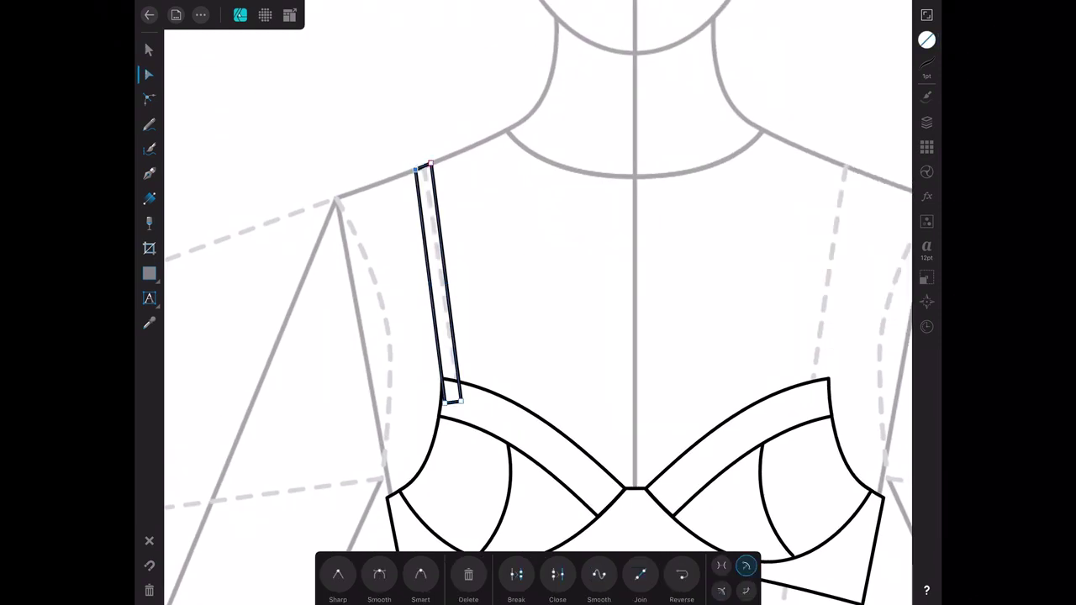
pyautogui.moveTo(431, 277); pyautogui.dragTo(445, 277)
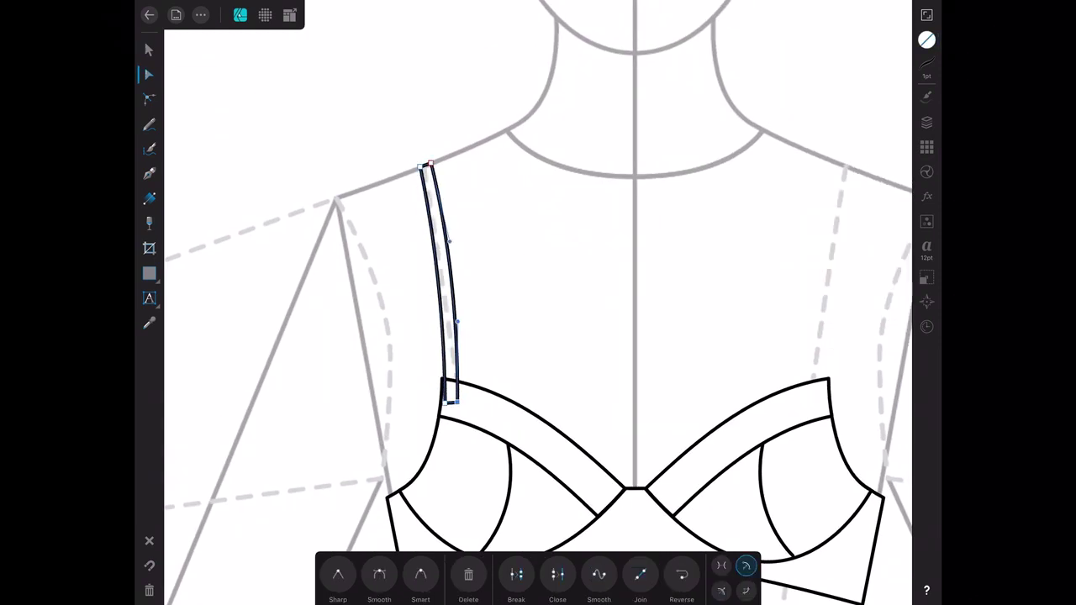
# - Move the left strap's layer behind the bra band
pyautogui.click(148, 49)
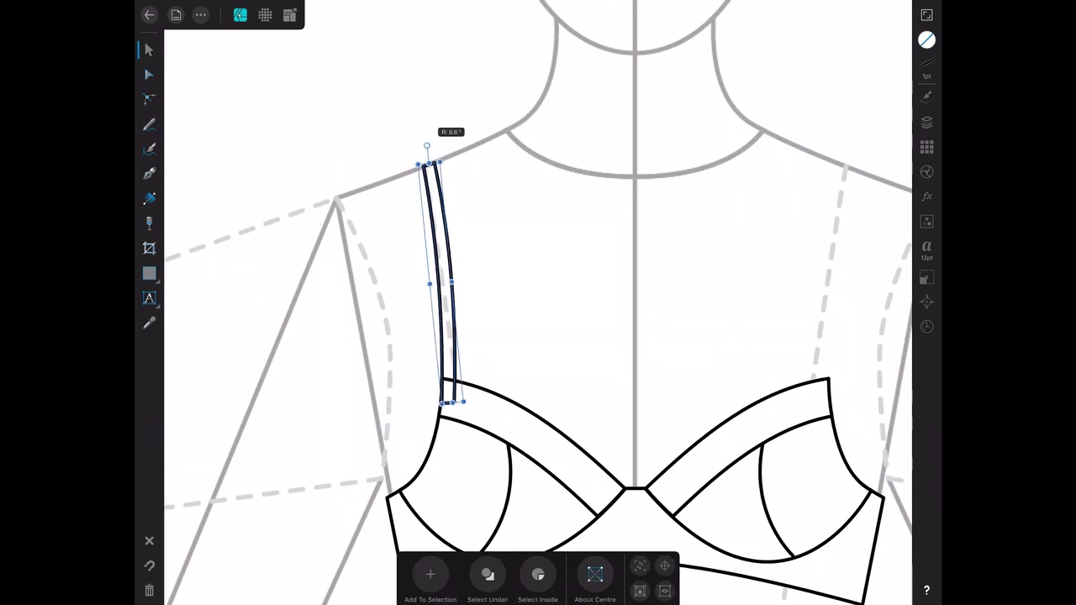
pyautogui.hotkey('ctrl', 'd')
pyautogui.click(443, 277)
pyautogui.click(926, 39)
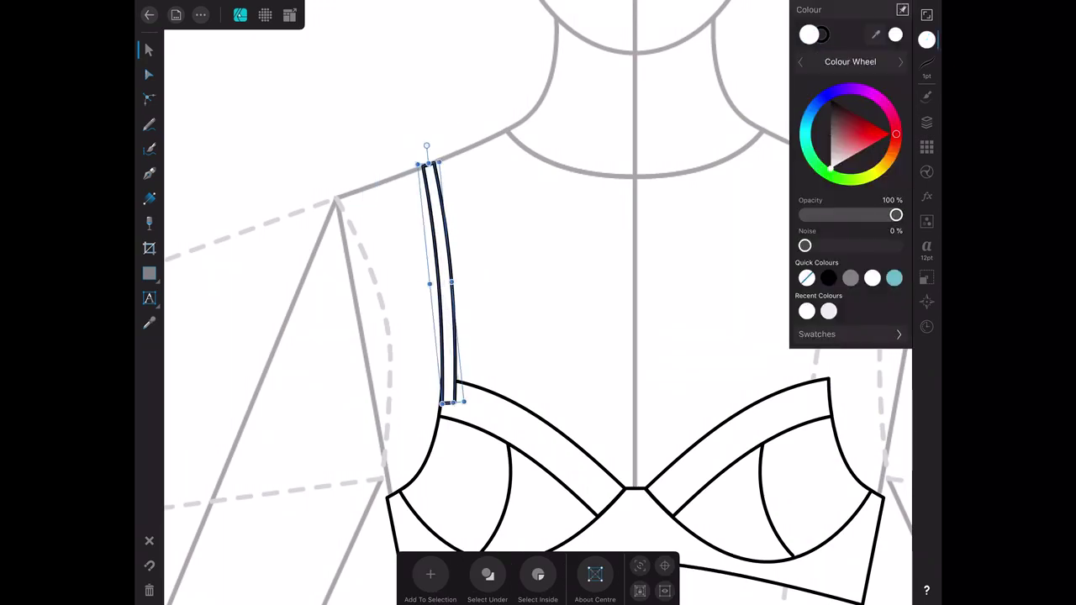
pyautogui.click(926, 122)
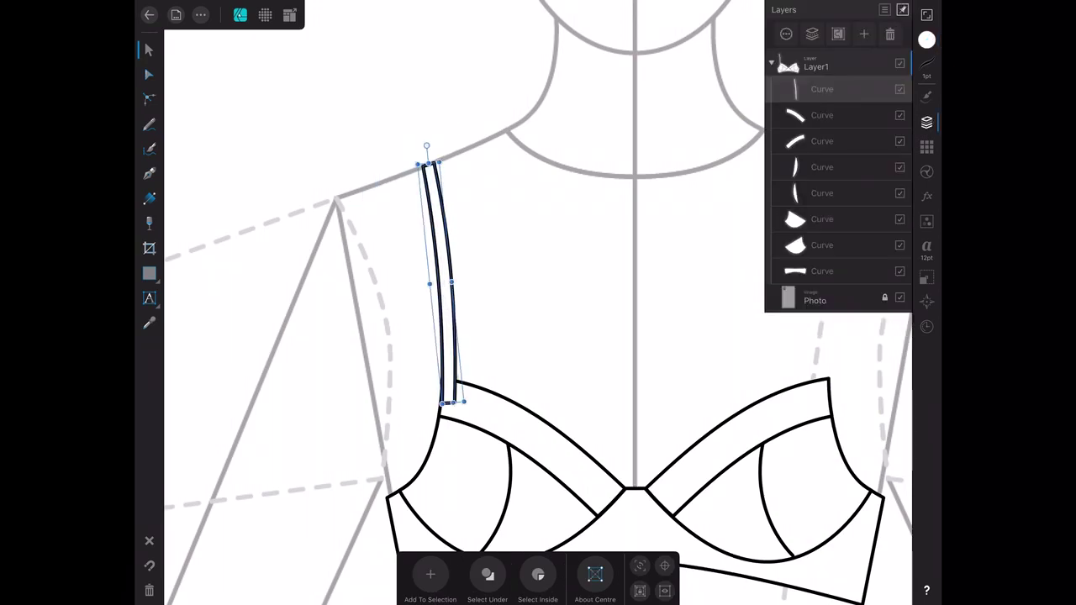
pyautogui.moveTo(821, 89); pyautogui.dragTo(821, 245)
pyautogui.click(926, 122)
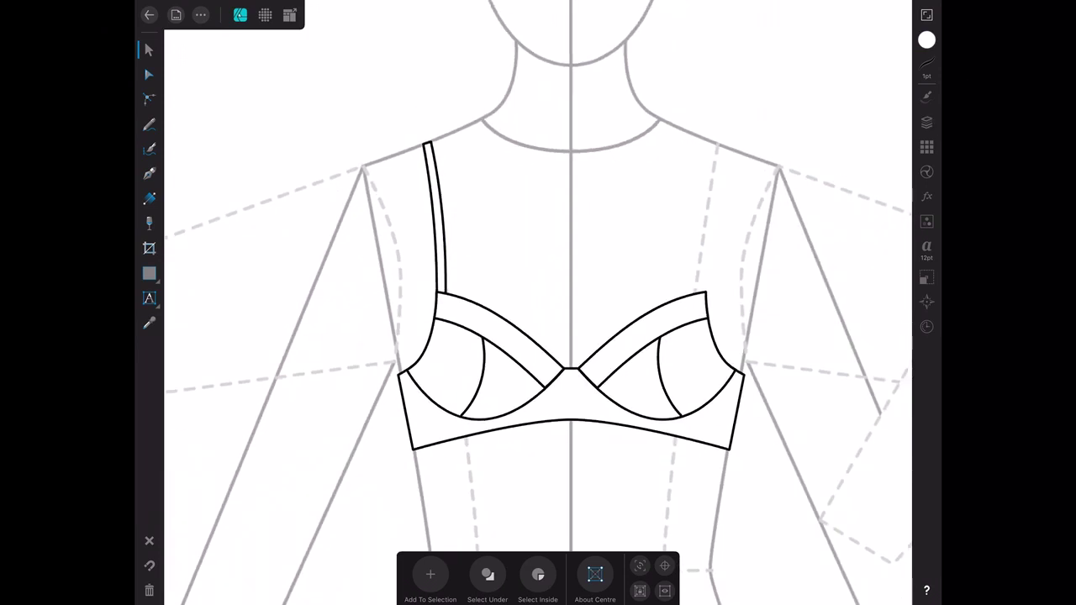
# - Duplicate the strap, flip it horizontally, and move it onto the right shoulder
pyautogui.moveTo(374, 114); pyautogui.dragTo(432, 171)
pyautogui.click(200, 15)
pyautogui.click(361, 280)
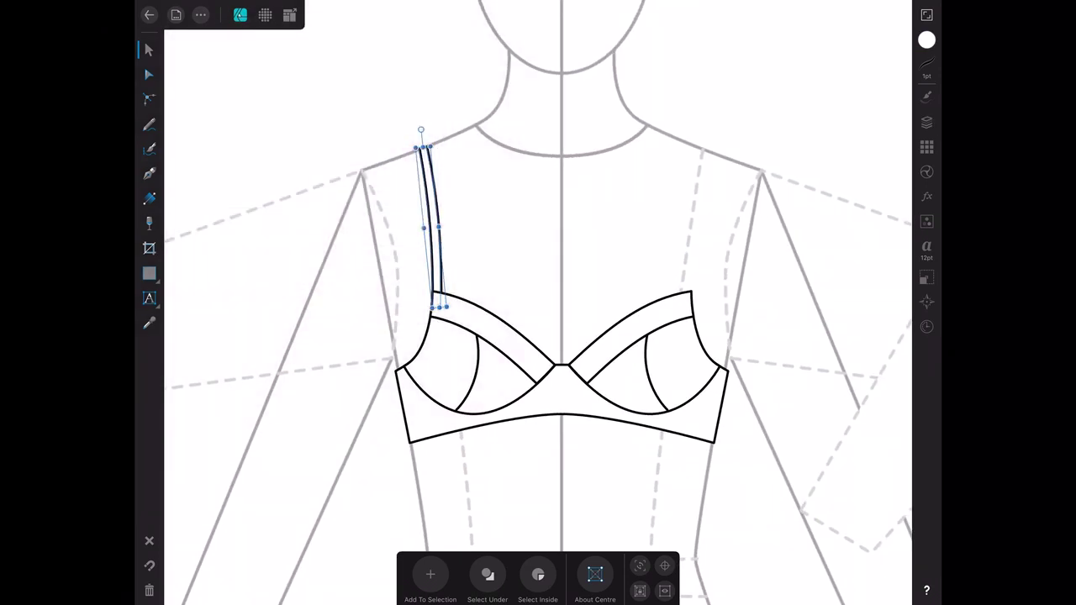
pyautogui.click(926, 277)
pyautogui.click(874, 42)
pyautogui.click(926, 277)
pyautogui.moveTo(430, 219)
pyautogui.mouseDown()
pyautogui.moveTo(685, 210)
pyautogui.moveTo(691, 229)
pyautogui.mouseUp()
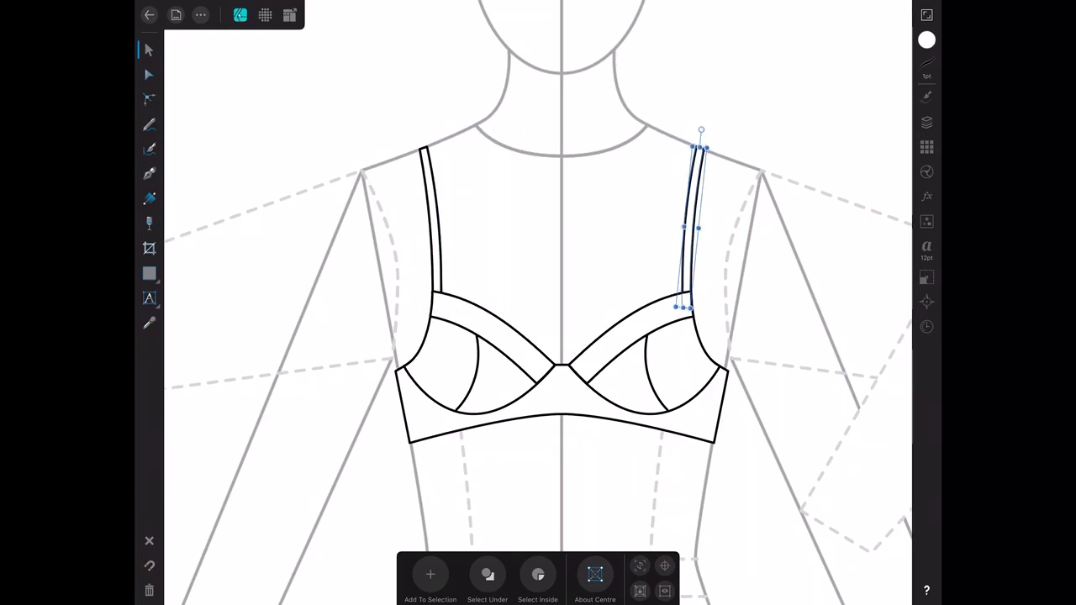
pyautogui.press('Escape')
# - Select every bra part and group them together
pyautogui.moveTo(307, 101); pyautogui.dragTo(731, 444)
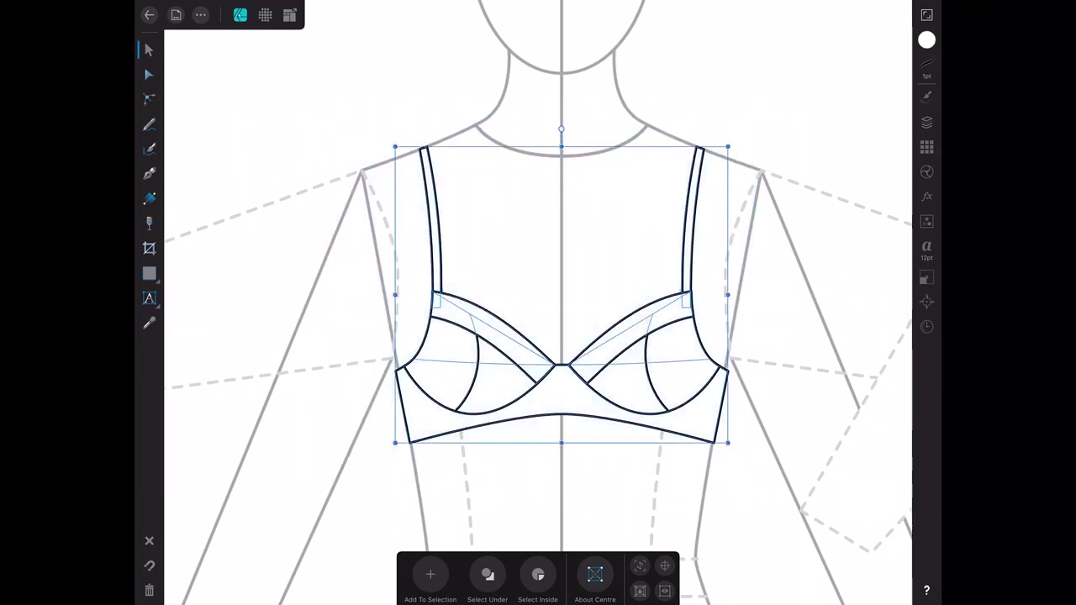
pyautogui.click(199, 14)
pyautogui.click(359, 277)
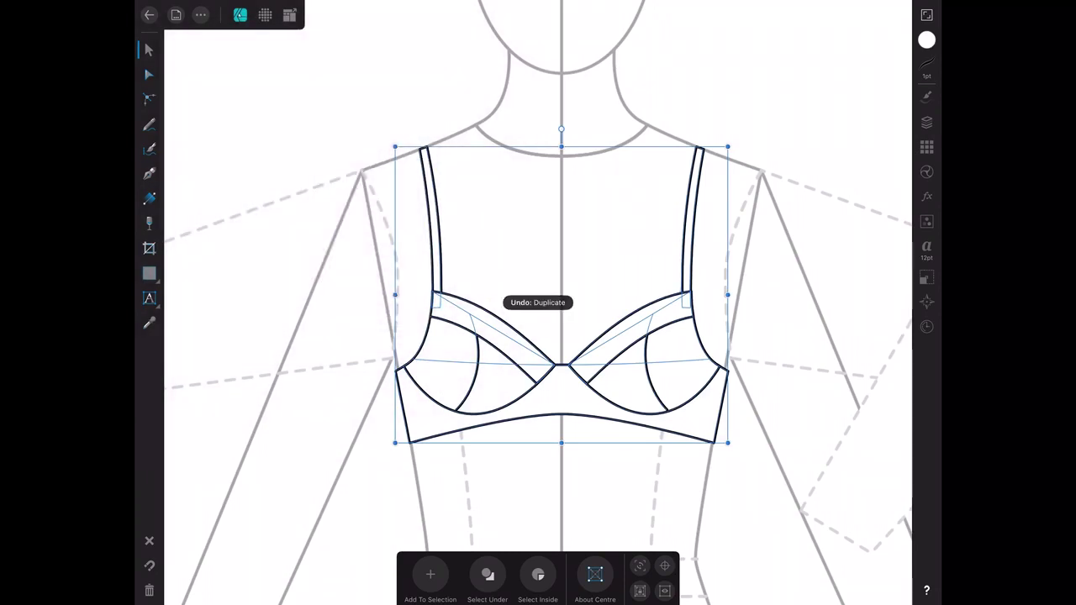
pyautogui.click(200, 14)
pyautogui.click(362, 277)
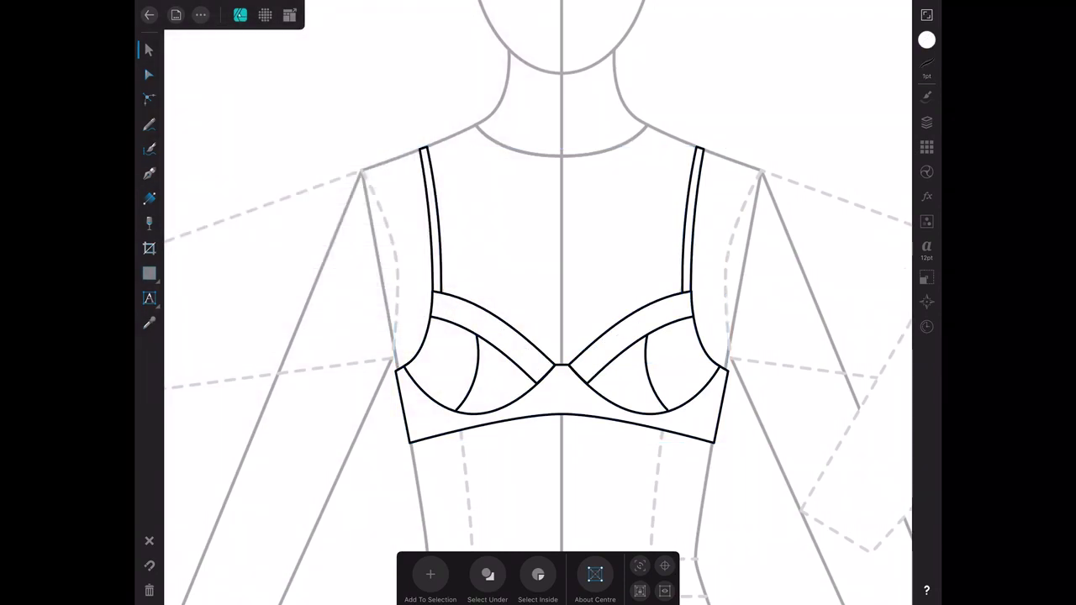
# - Draw the briefs side edge from the hip curving down to the crotch
pyautogui.click(148, 173)
pyautogui.scroll(-5, 538, 303)
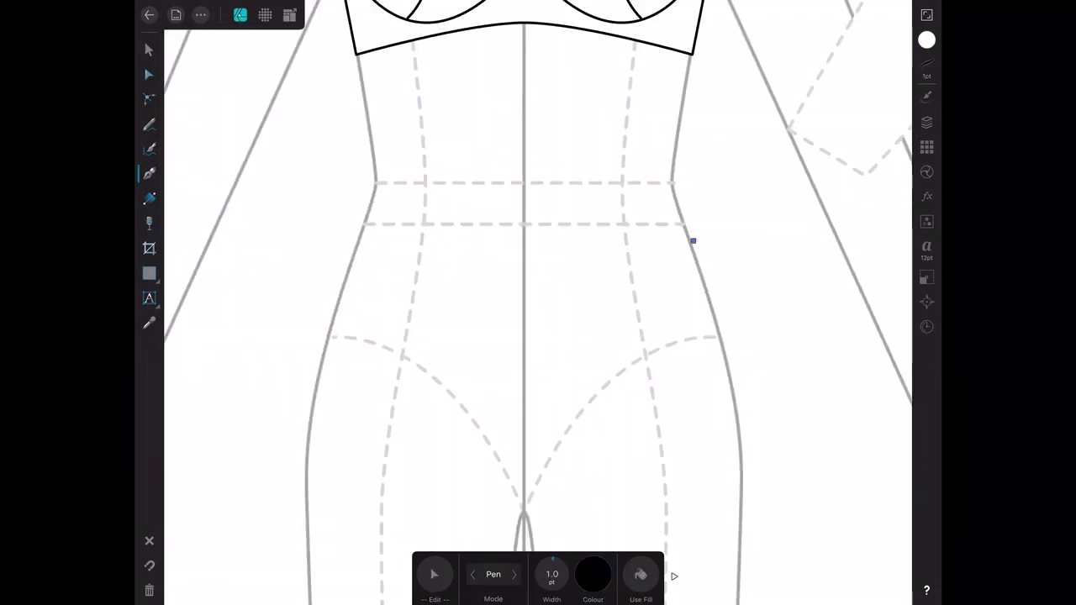
pyautogui.moveTo(719, 317); pyautogui.dragTo(724, 338)
pyautogui.moveTo(536, 474); pyautogui.dragTo(513, 588)
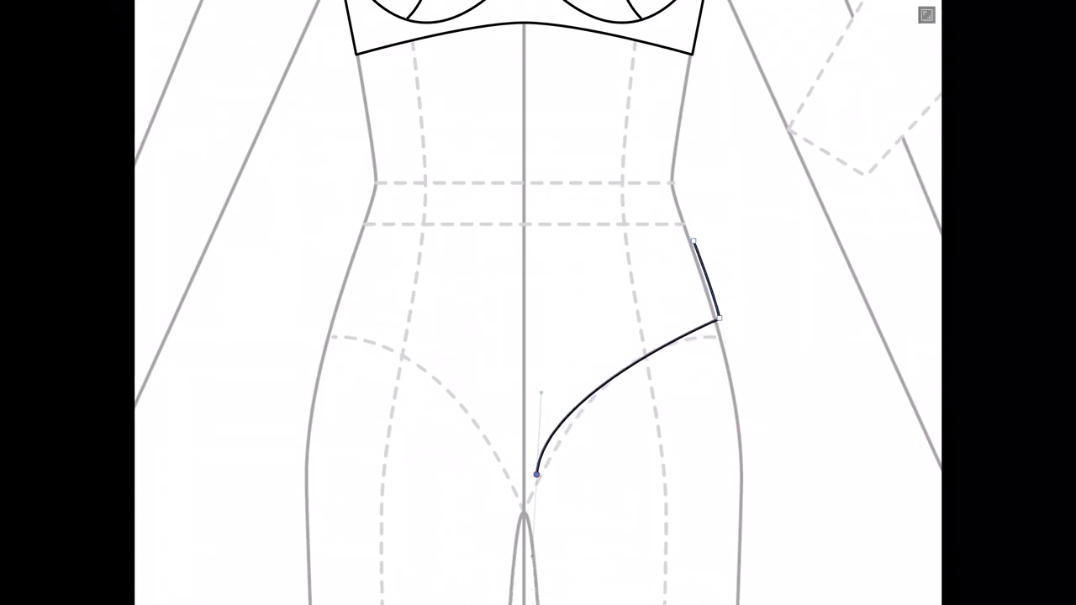
pyautogui.scroll(5, 503, 555)
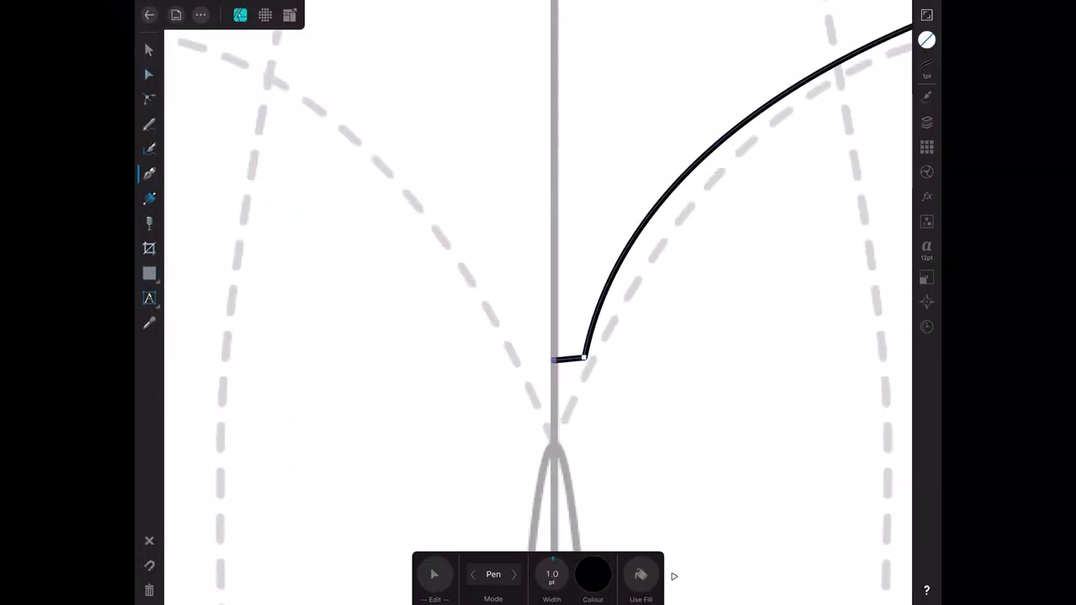
pyautogui.scroll(-5, 538, 302)
pyautogui.press('v')
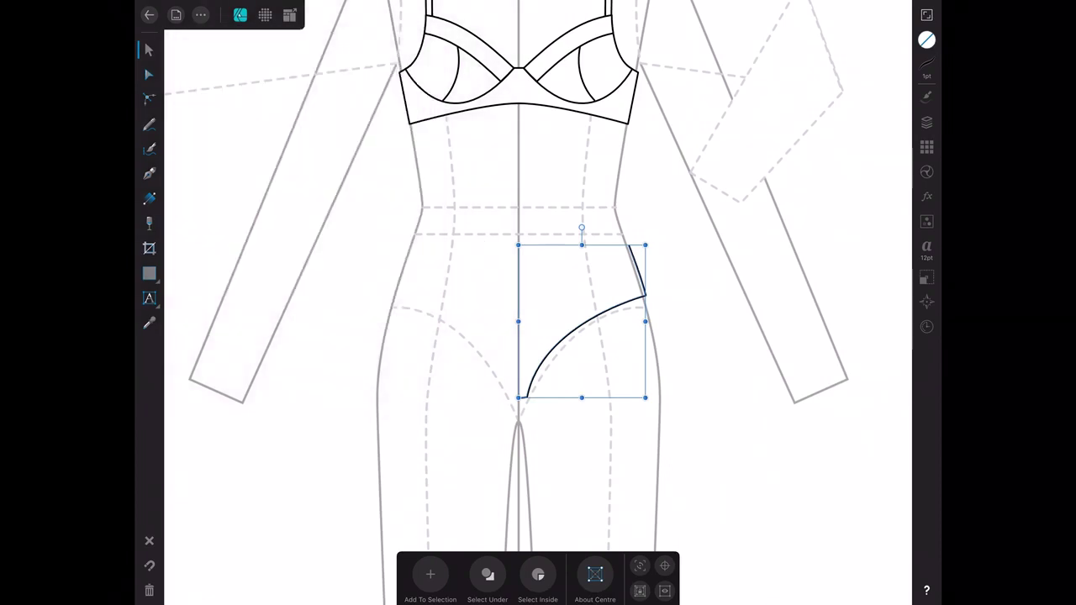
# - Mirror the curve for the other leg opening and join both into one briefs outline
pyautogui.click(926, 277)
pyautogui.click(828, 84)
pyautogui.click(926, 277)
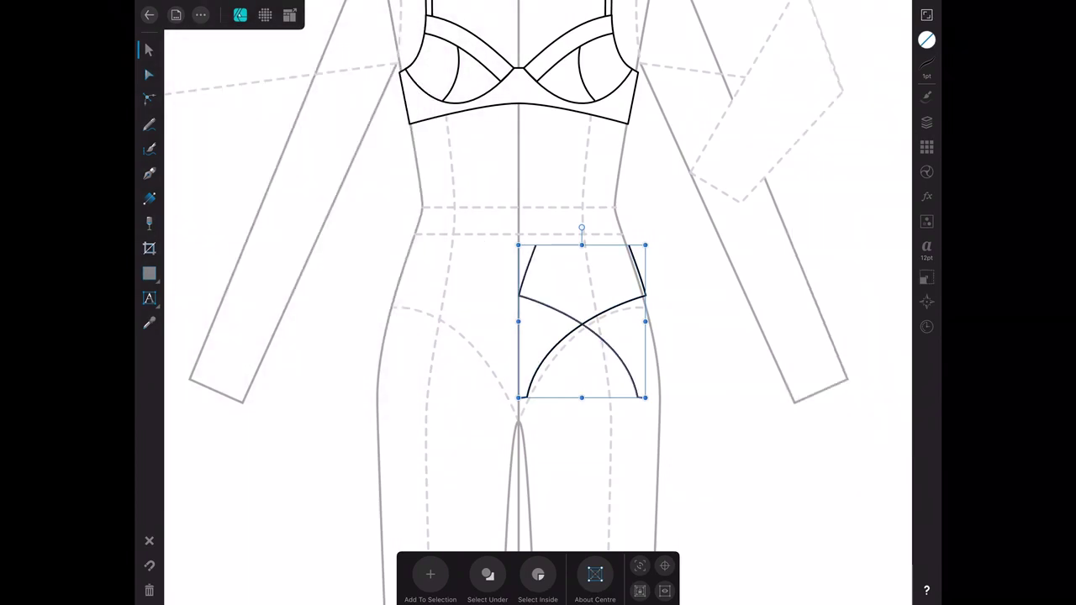
pyautogui.moveTo(580, 346); pyautogui.dragTo(454, 346)
pyautogui.moveTo(353, 197); pyautogui.dragTo(664, 425)
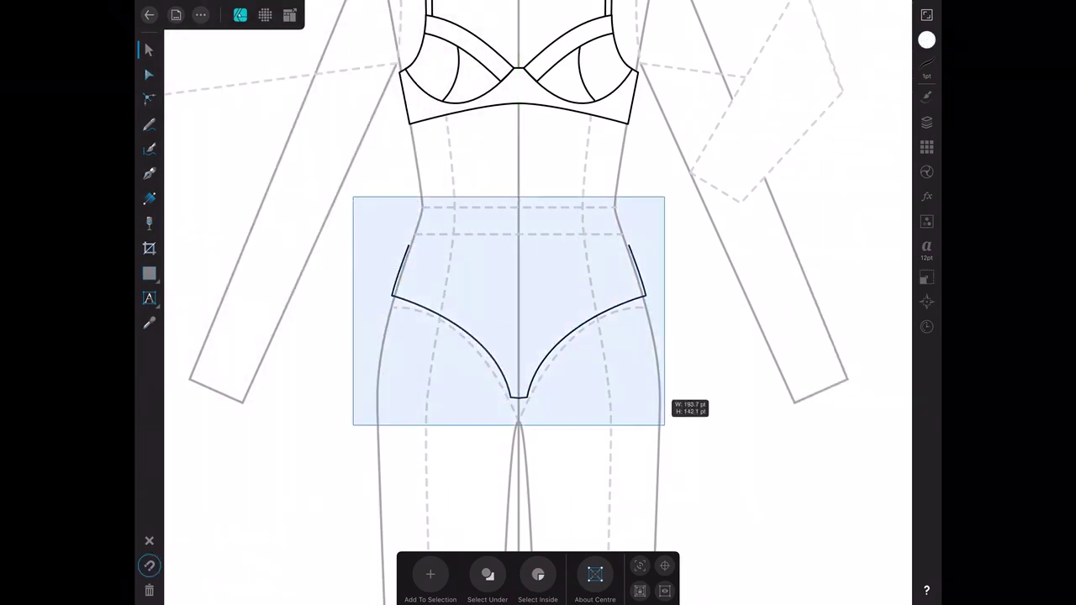
pyautogui.click(149, 74)
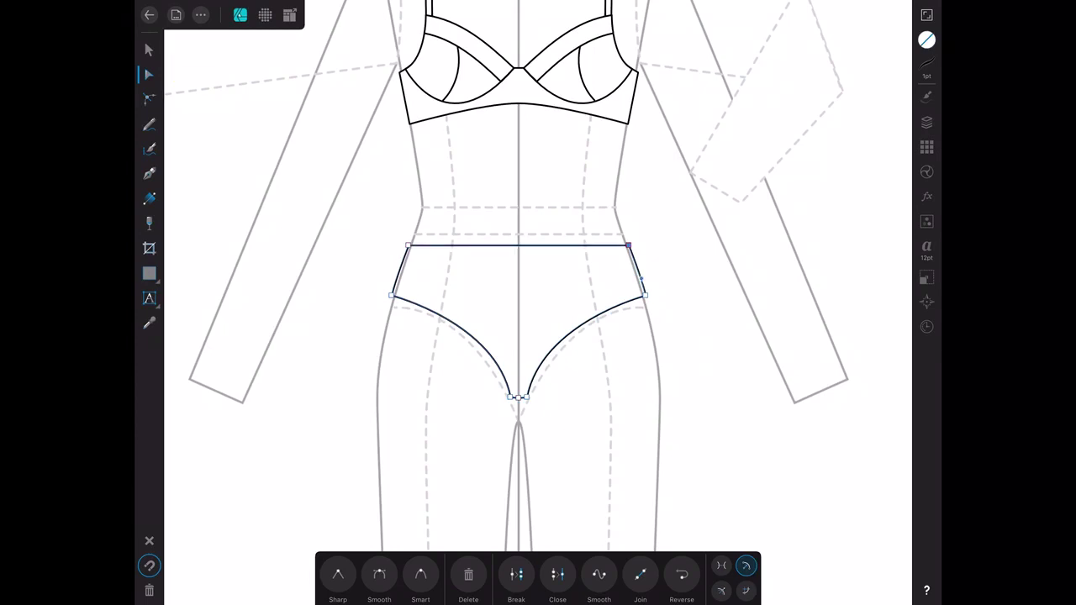
pyautogui.click(149, 48)
pyautogui.click(926, 40)
# - Fill the briefs outline with white
pyautogui.click(807, 276)
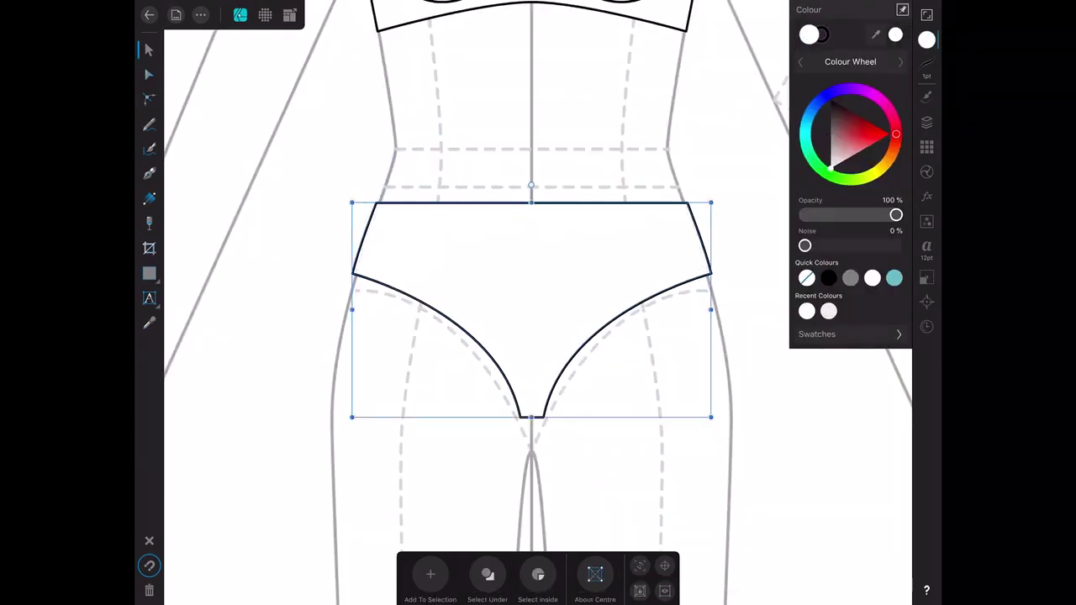
pyautogui.click(926, 39)
pyautogui.click(200, 14)
pyautogui.click(362, 278)
pyautogui.scroll(3, 538, 362)
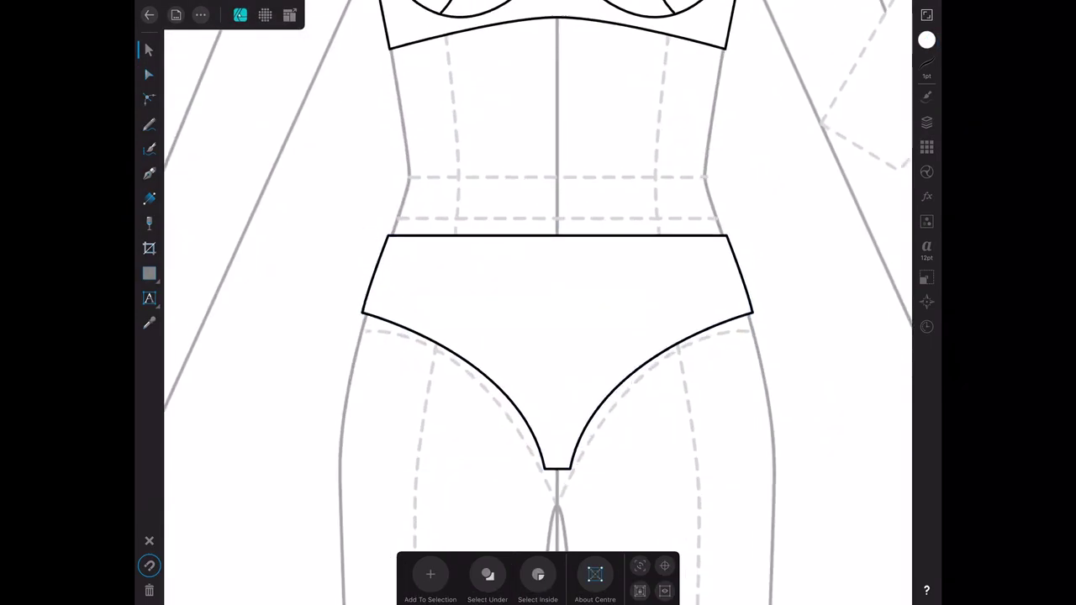
# - Bow the briefs' top waistband edge into a soft upward curve
pyautogui.click(149, 74)
pyautogui.moveTo(555, 232); pyautogui.dragTo(554, 249)
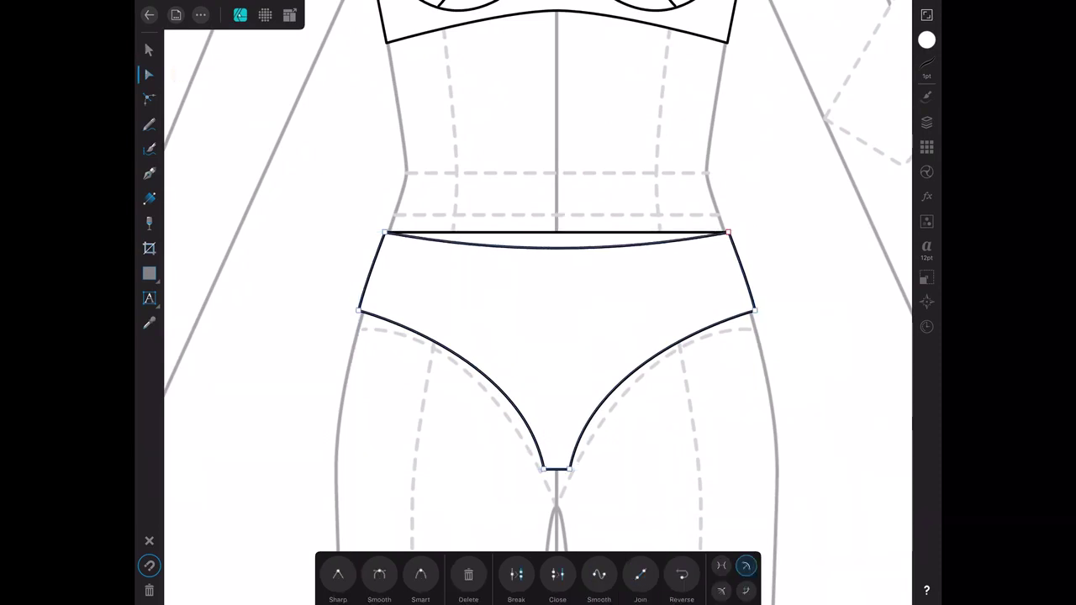
pyautogui.click(149, 49)
pyautogui.click(555, 277)
pyautogui.click(149, 74)
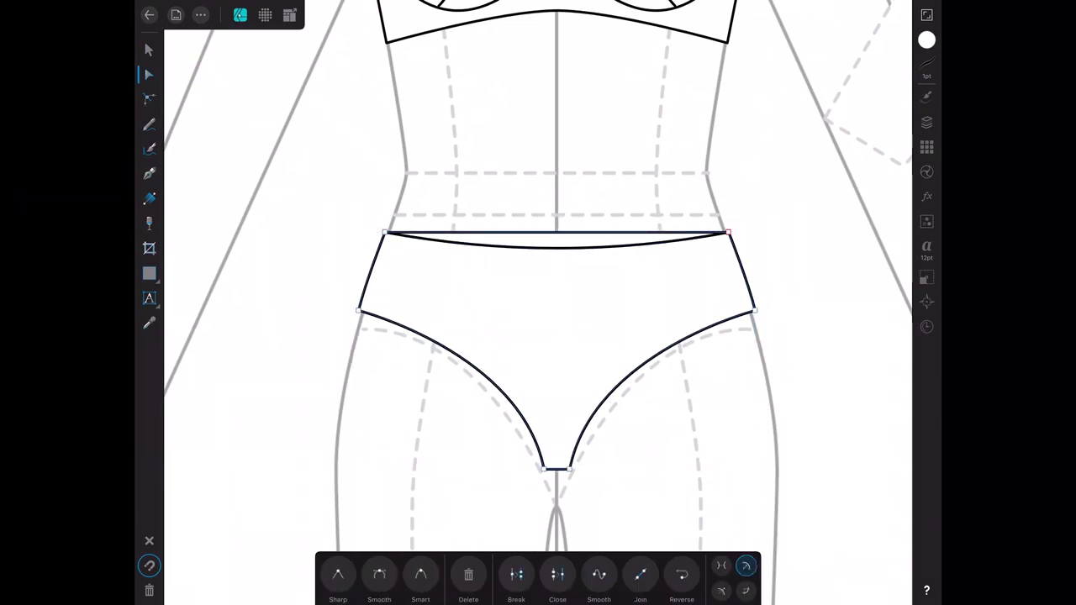
pyautogui.moveTo(554, 231); pyautogui.dragTo(555, 224)
# - Add trim lines inside both leg openings and make the left hip corner sharp
pyautogui.moveTo(445, 355); pyautogui.dragTo(445, 376)
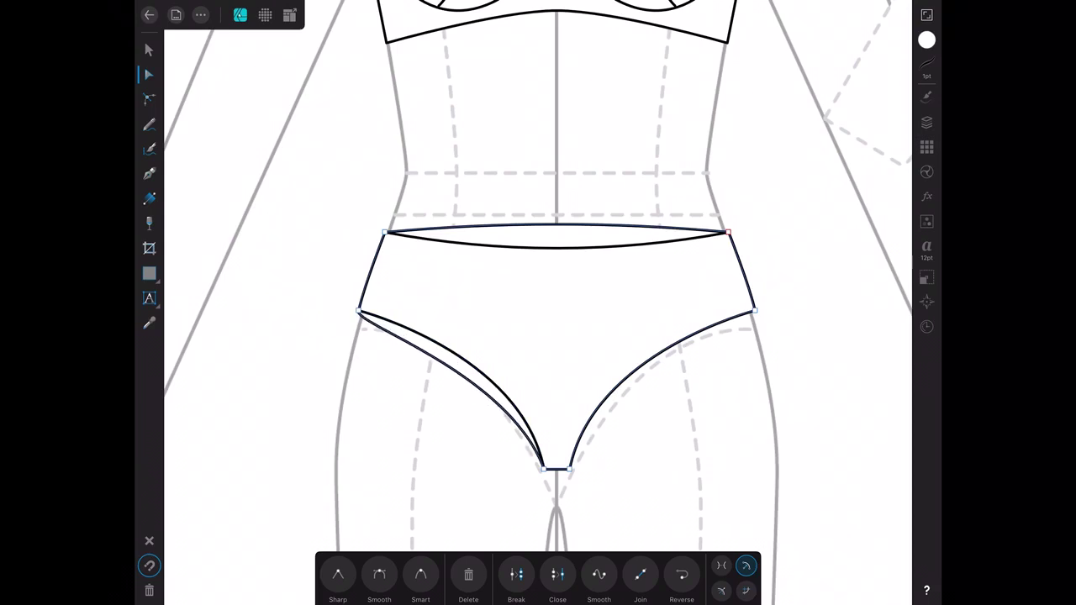
pyautogui.moveTo(654, 365); pyautogui.dragTo(652, 378)
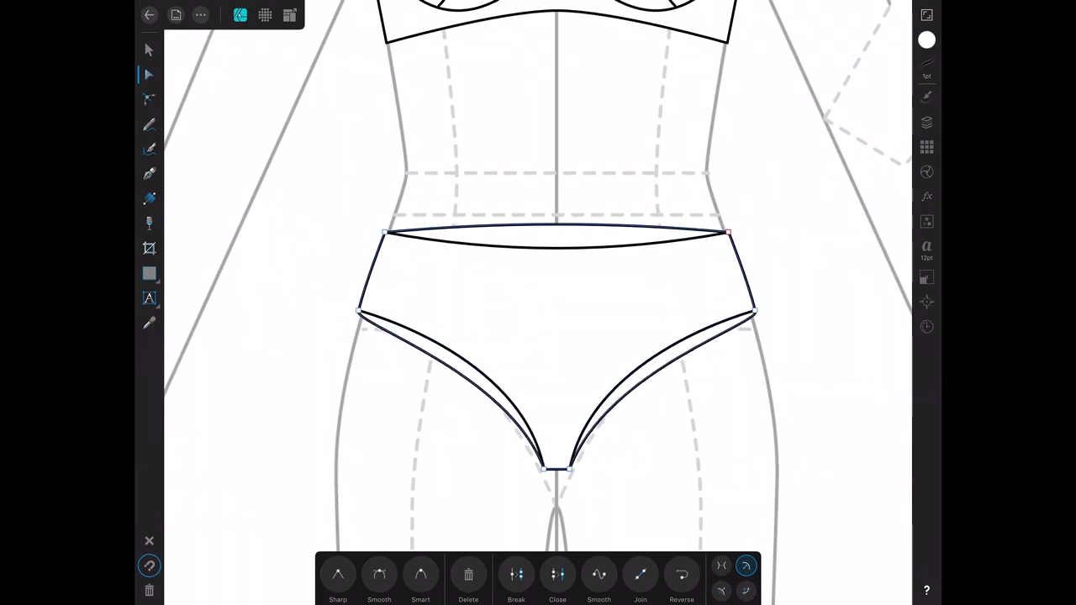
pyautogui.click(338, 574)
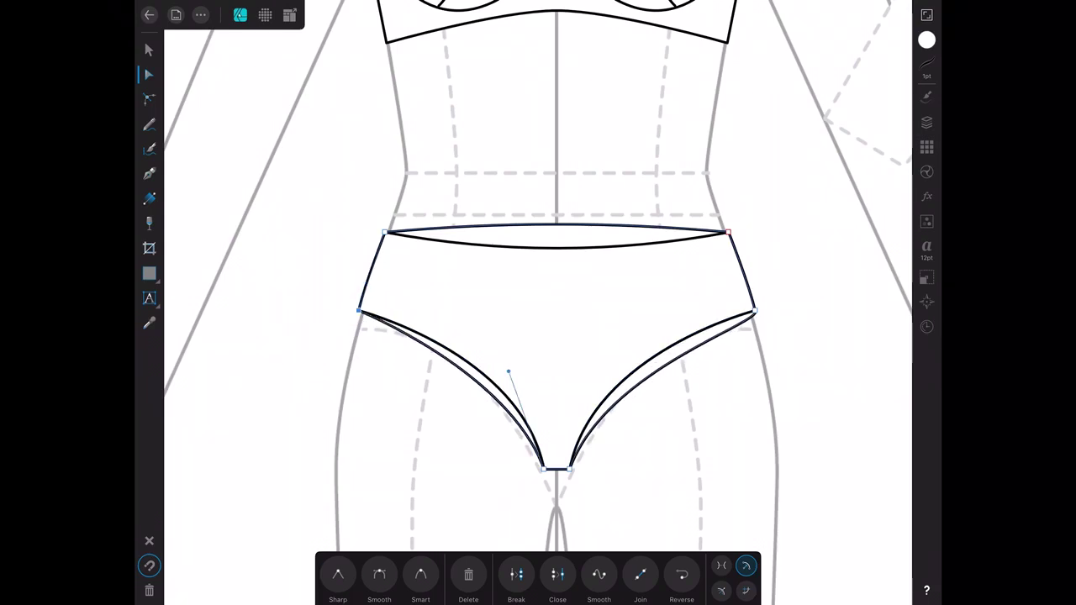
# - Enlarge the bra and briefs to fill the page height and centre them
pyautogui.press('v')
pyautogui.hotkey('ctrl', '0')
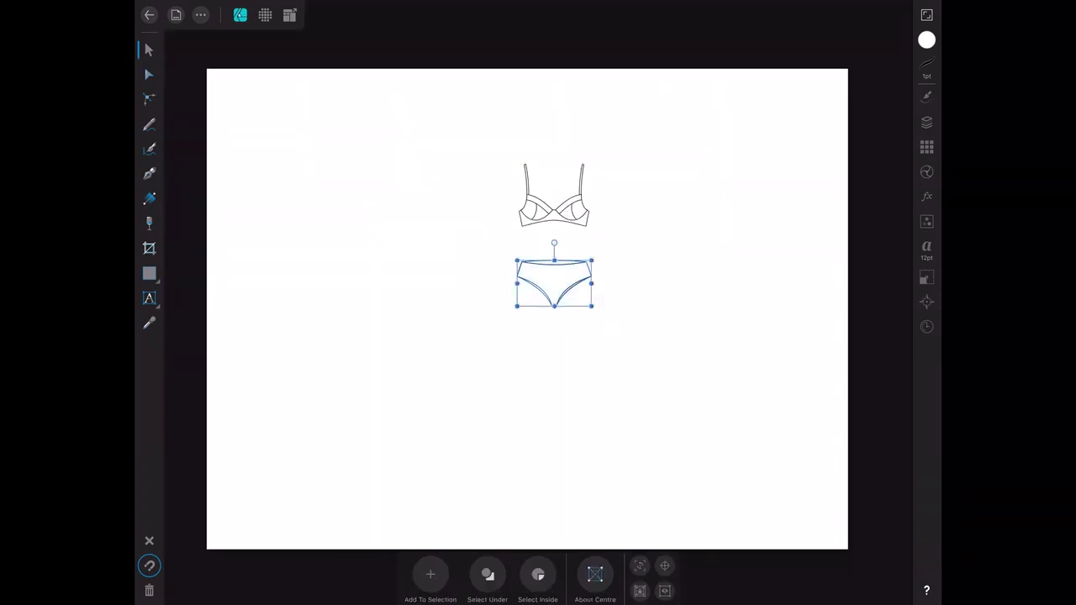
pyautogui.hotkey('ctrl', 'a')
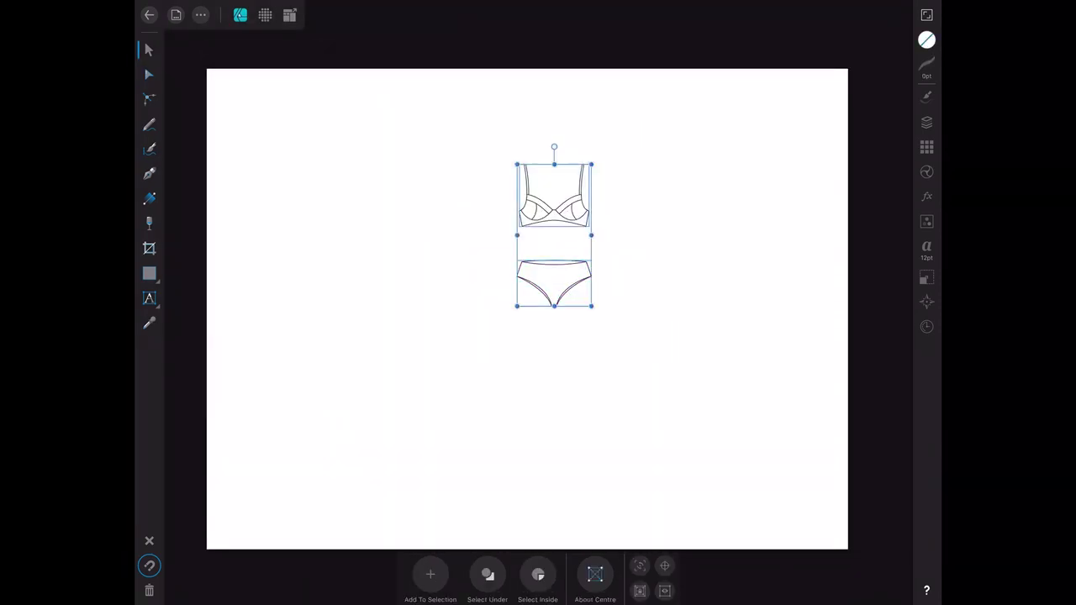
pyautogui.moveTo(591, 306); pyautogui.dragTo(699, 512)
pyautogui.moveTo(516, 163); pyautogui.dragTo(477, 89)
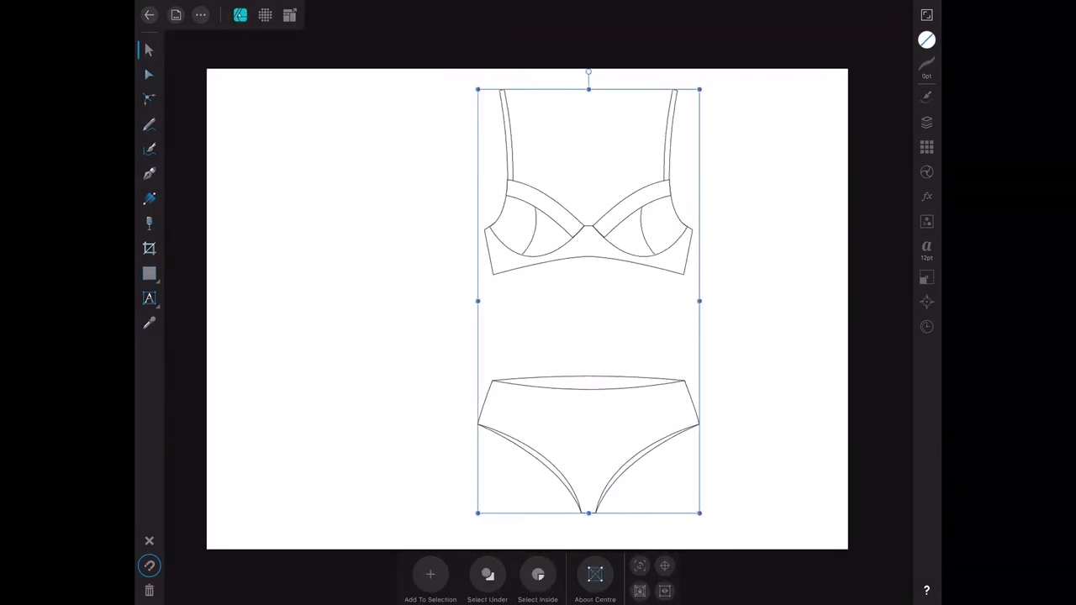
pyautogui.moveTo(588, 301); pyautogui.dragTo(527, 309)
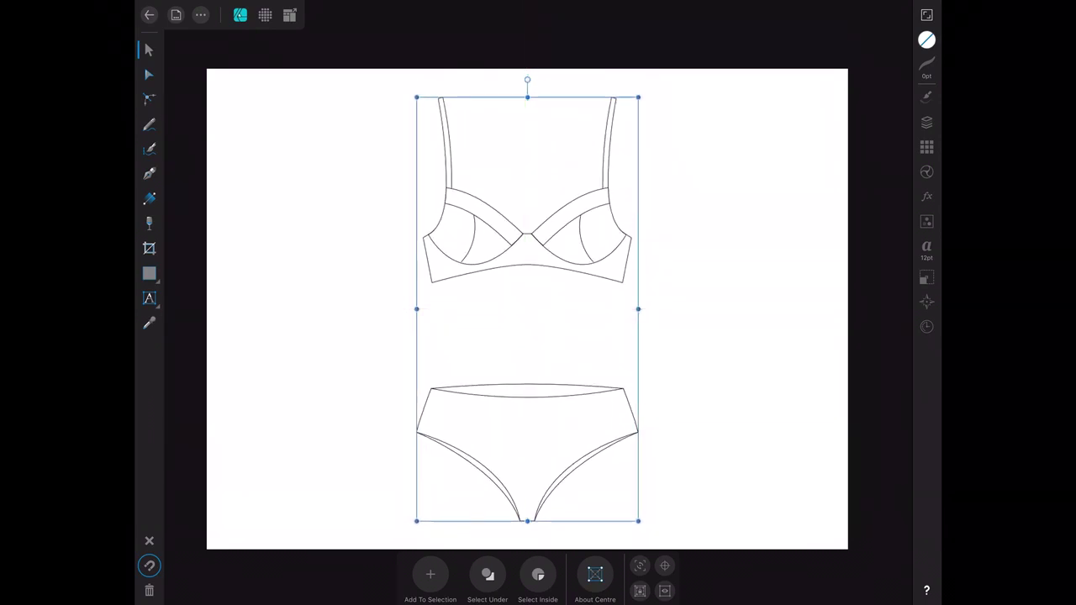
# - Draw a trim line along the leg opening and apply a scalloped brush at 7.5 pt
pyautogui.click(289, 99)
pyautogui.click(702, 454)
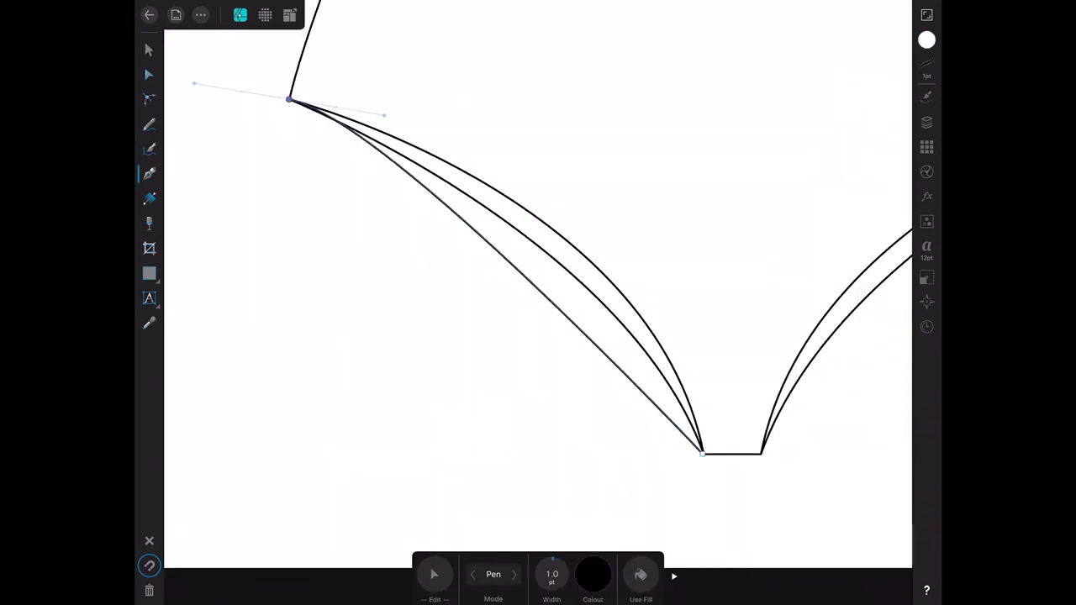
pyautogui.click(149, 49)
pyautogui.click(926, 96)
pyautogui.click(855, 30)
pyautogui.click(926, 67)
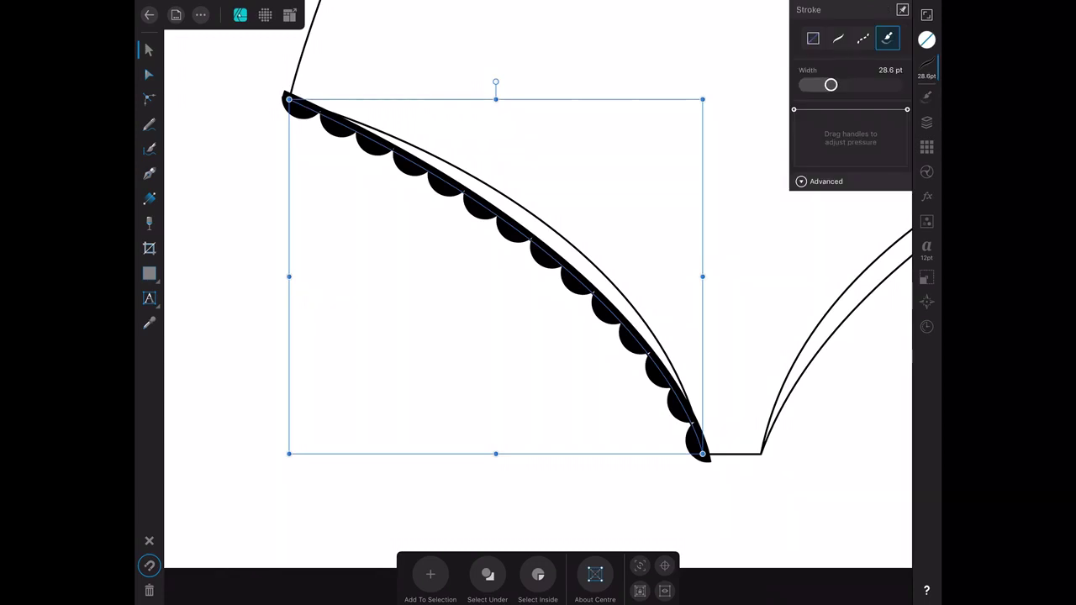
pyautogui.click(891, 69)
pyautogui.write('7.5')
pyautogui.press('Return')
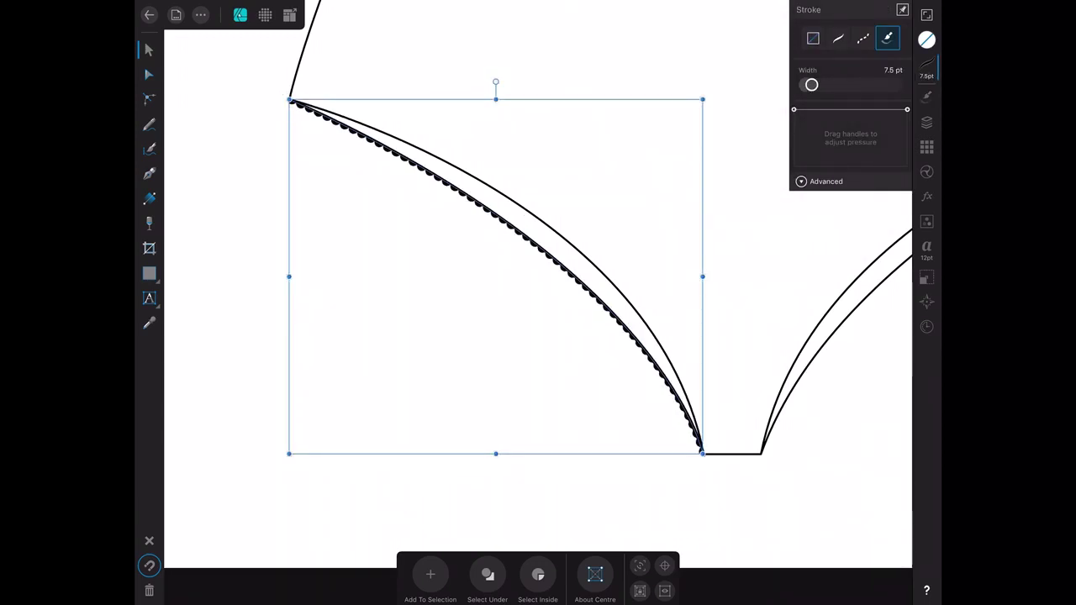
pyautogui.click(926, 67)
# - Change the stroke width to 1 pt
pyautogui.click(927, 68)
pyautogui.click(149, 173)
pyautogui.click(891, 70)
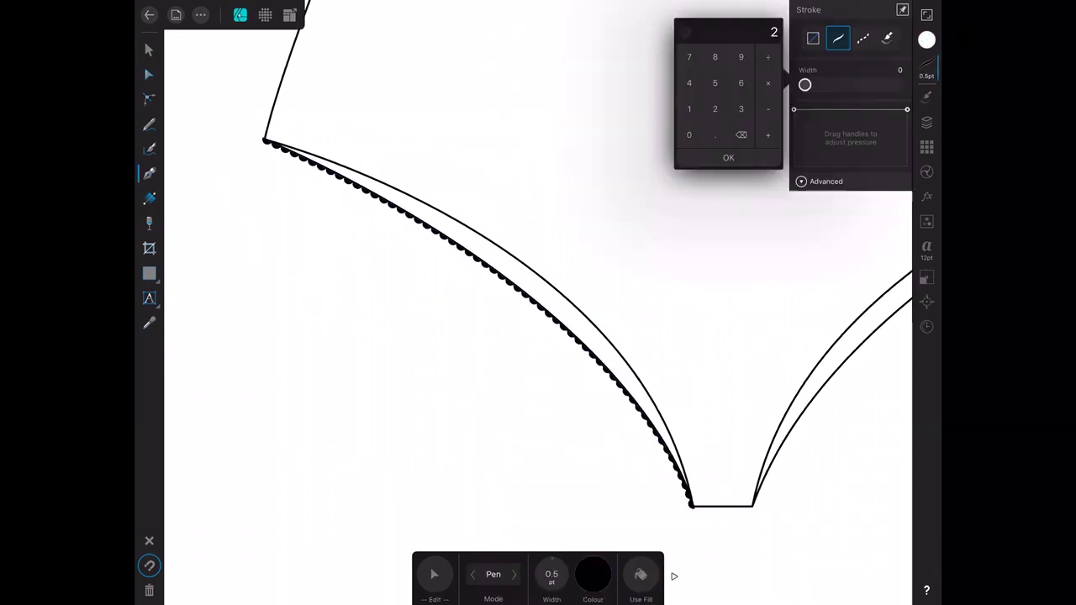
pyautogui.write('1')
pyautogui.press('Return')
pyautogui.click(926, 67)
# - Draw an inner leg curve from the crotch to the top-left leg point with the scalloped brush
pyautogui.click(692, 505)
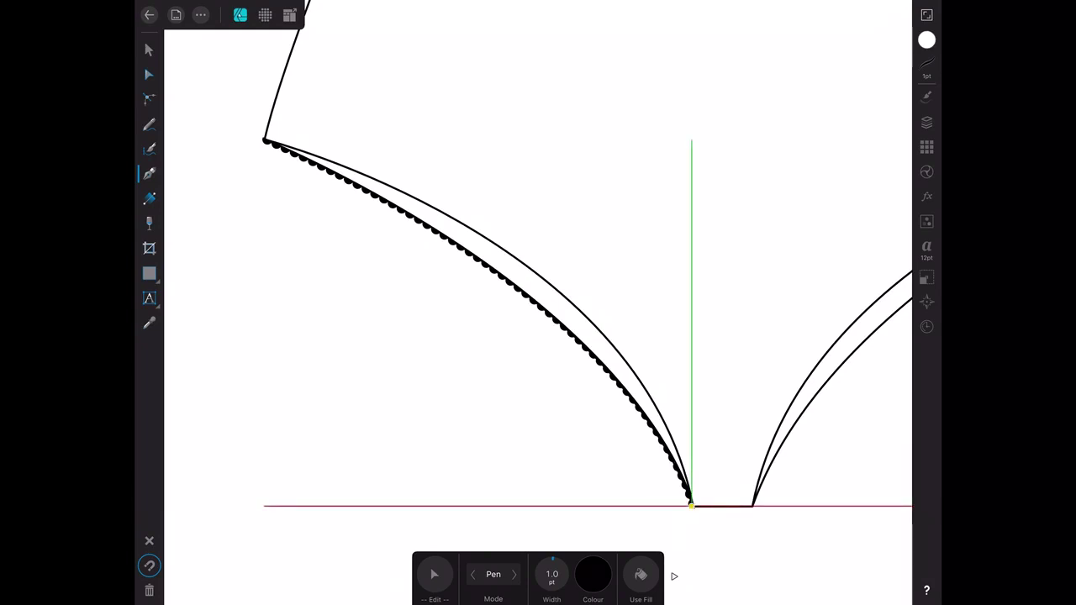
pyautogui.moveTo(262, 139); pyautogui.dragTo(180, 137)
pyautogui.click(149, 74)
pyautogui.click(149, 49)
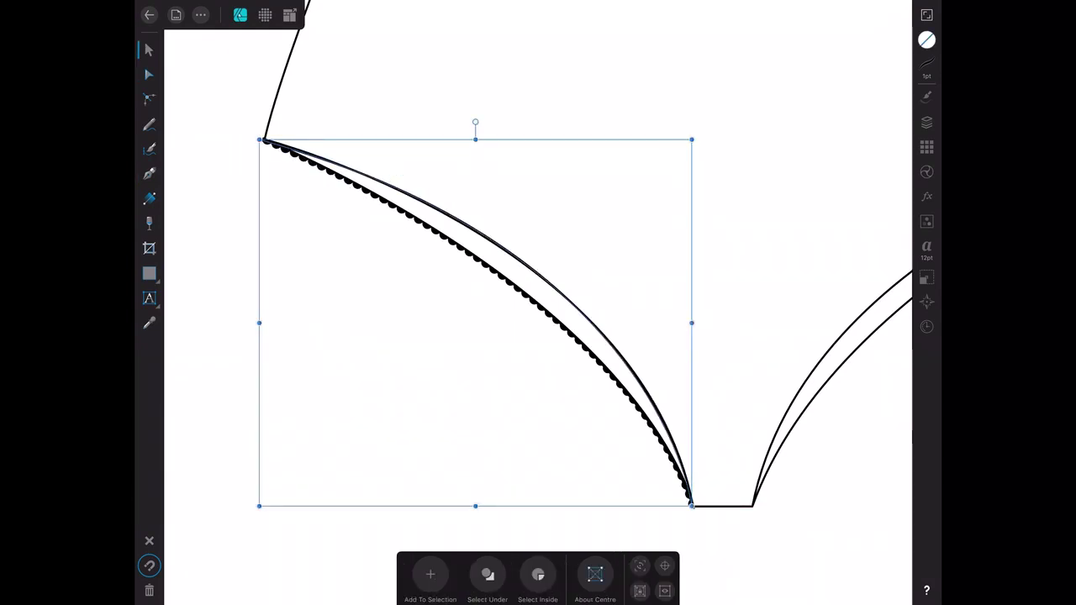
pyautogui.click(926, 95)
pyautogui.click(926, 67)
pyautogui.press('Return')
pyautogui.click(148, 173)
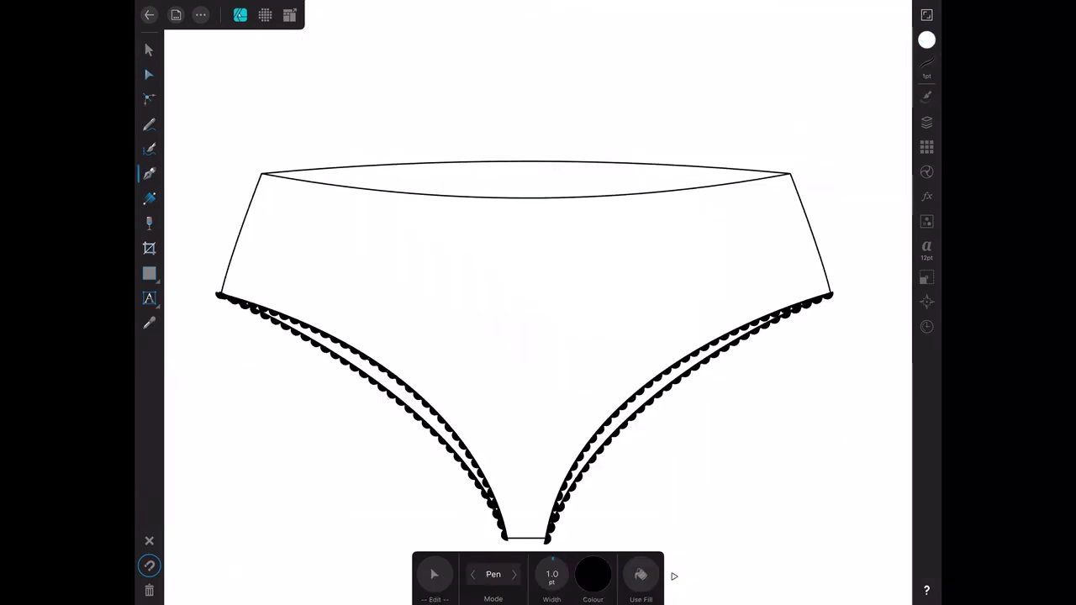
pyautogui.click(149, 74)
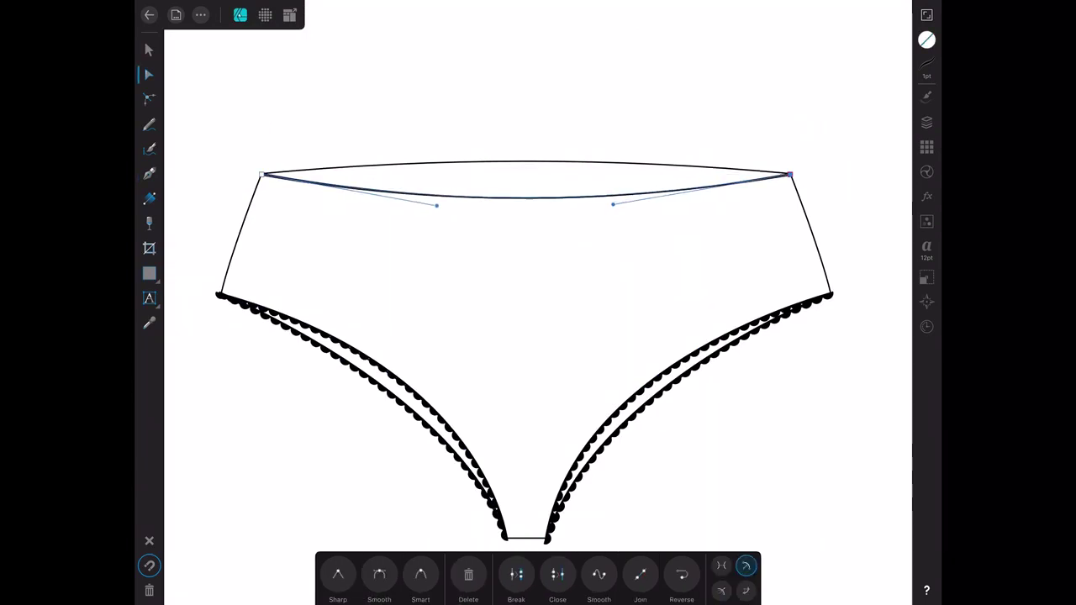
# - Apply the scalloped brush to the briefs' waistband curve at 25 pt width
pyautogui.click(926, 95)
pyautogui.click(852, 36)
pyautogui.click(926, 67)
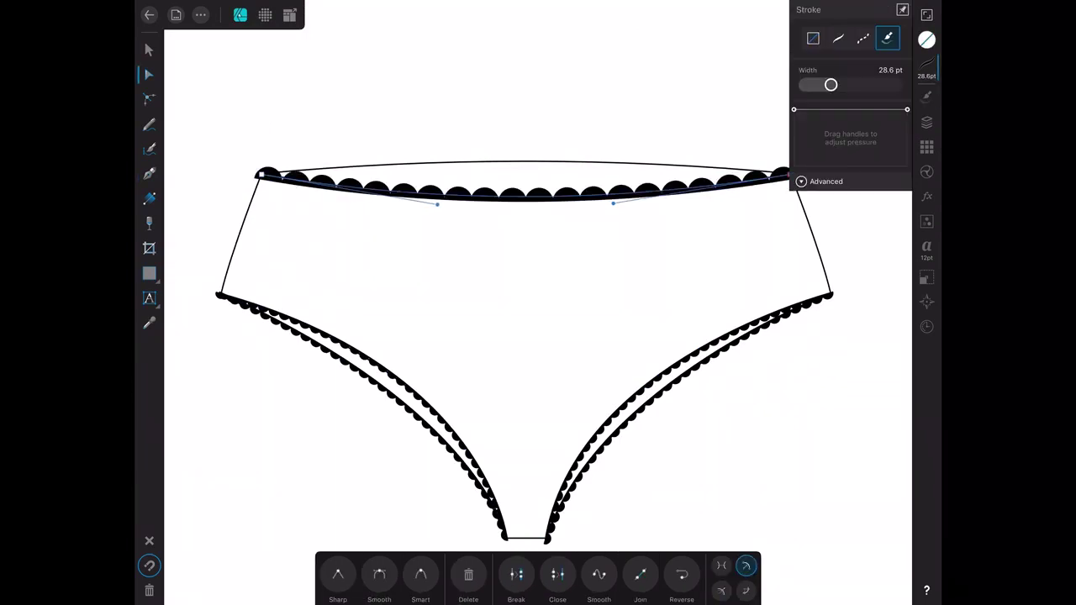
pyautogui.click(899, 69)
pyautogui.write('25')
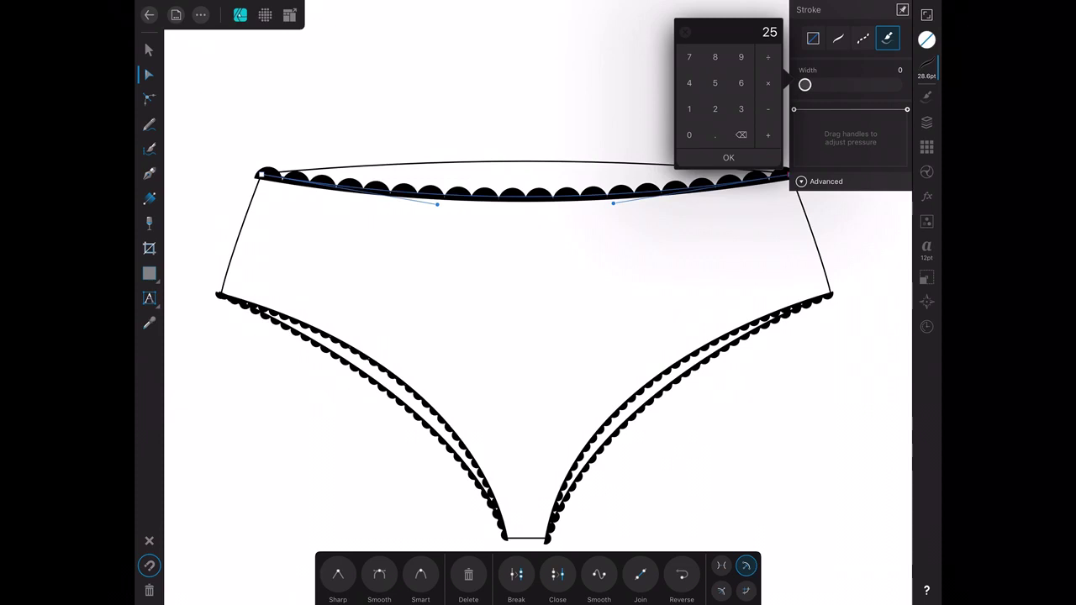
pyautogui.press('Return')
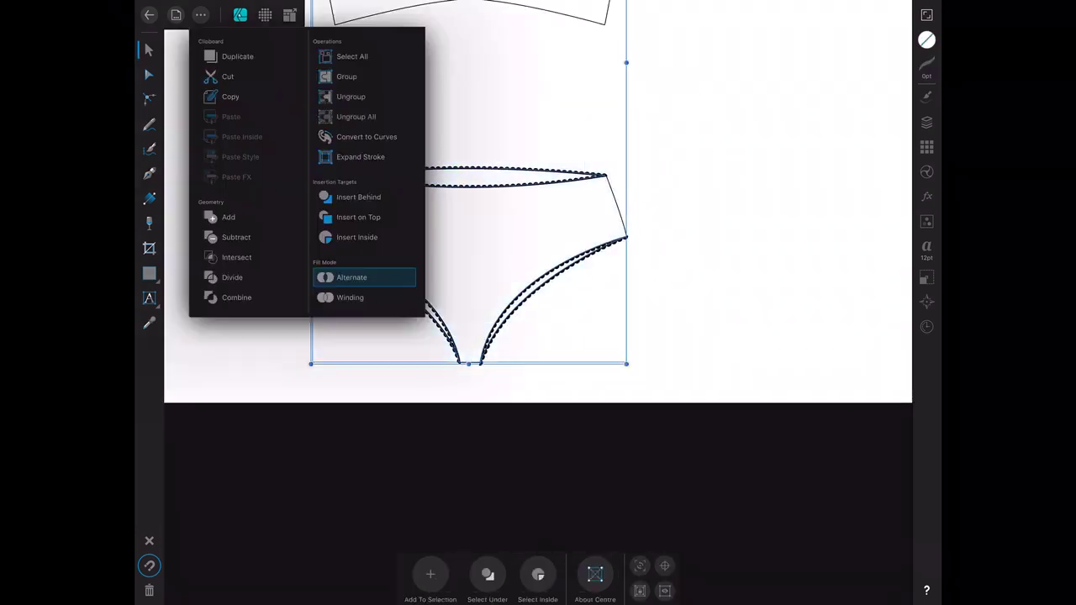
# - Draw the bra's bottom underband line and bend it into an upward arc
pyautogui.click(312, 260)
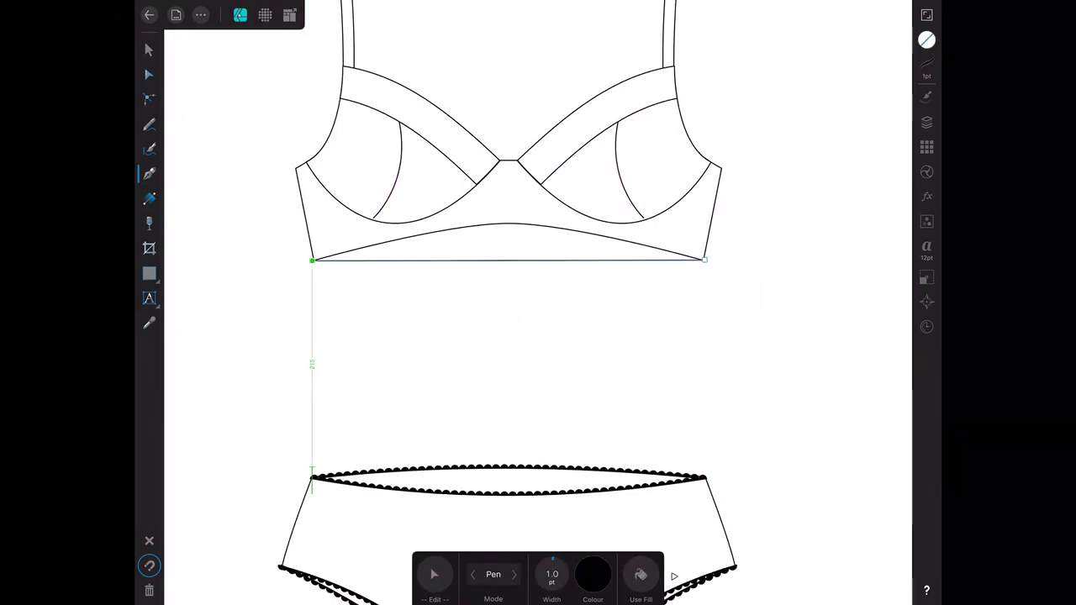
pyautogui.press('a')
pyautogui.moveTo(507, 260); pyautogui.dragTo(507, 223)
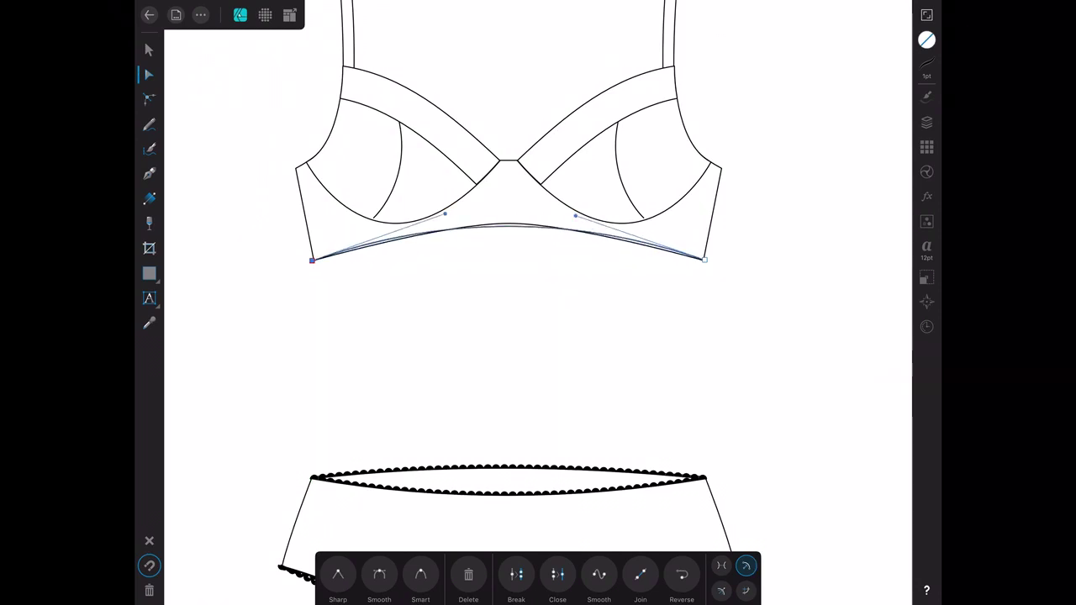
pyautogui.click(149, 50)
# - Give the bra underband a scalloped brush stroke at 12.5 pt
pyautogui.click(926, 95)
pyautogui.click(849, 67)
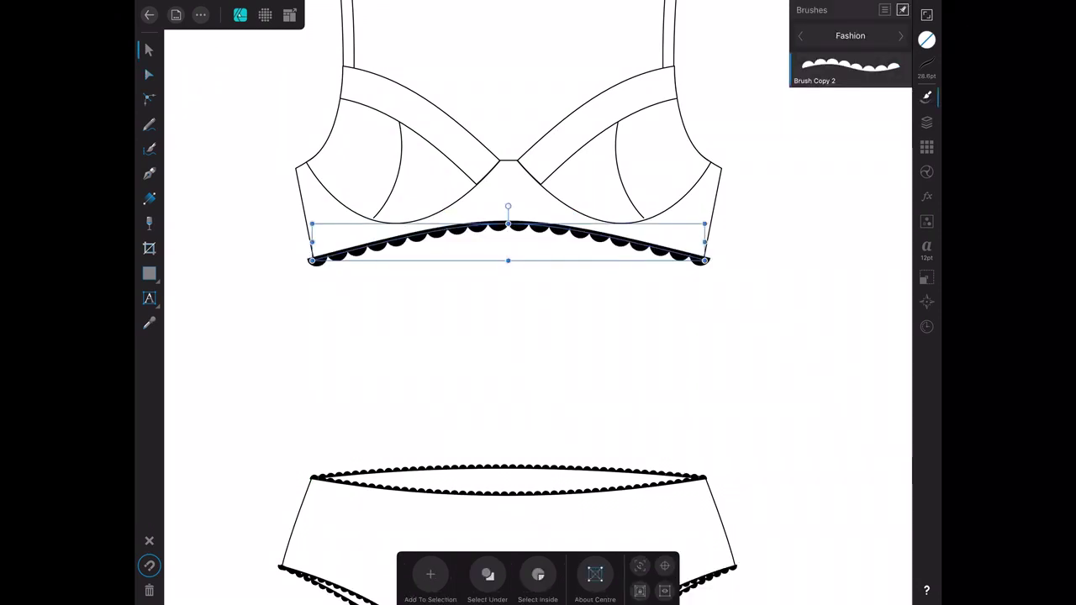
pyautogui.click(926, 63)
pyautogui.click(894, 74)
pyautogui.write('12.5')
pyautogui.press('Return')
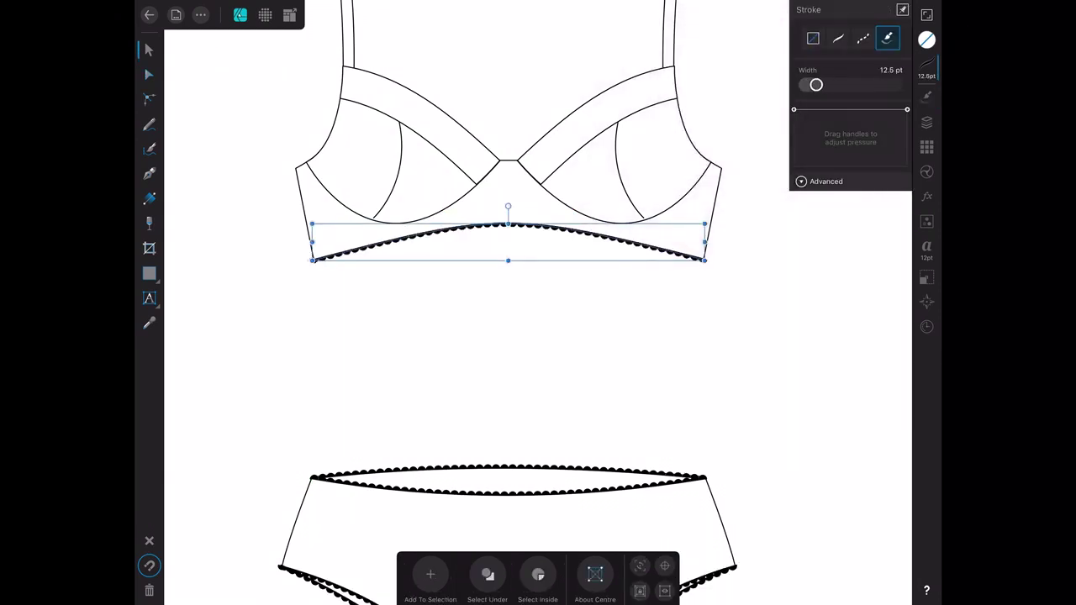
pyautogui.click(926, 63)
pyautogui.hotkey('ctrl', 'd')
# - Apply the scalloped brush at 12.5 pt to the left cup's neckline
pyautogui.press('p')
pyautogui.scroll(3, 538, 302)
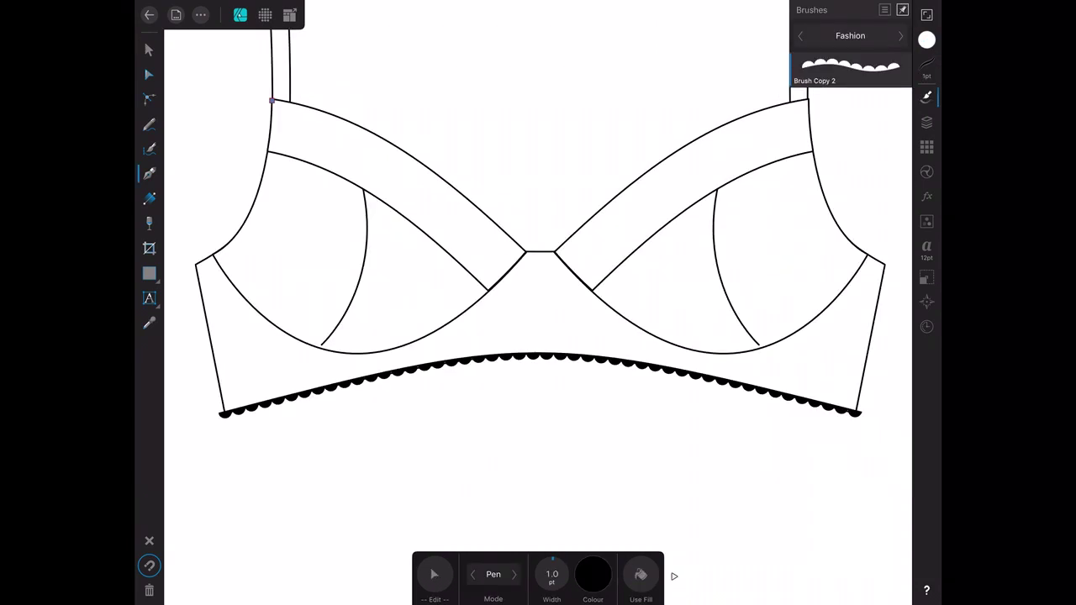
pyautogui.press('a')
pyautogui.click(395, 143)
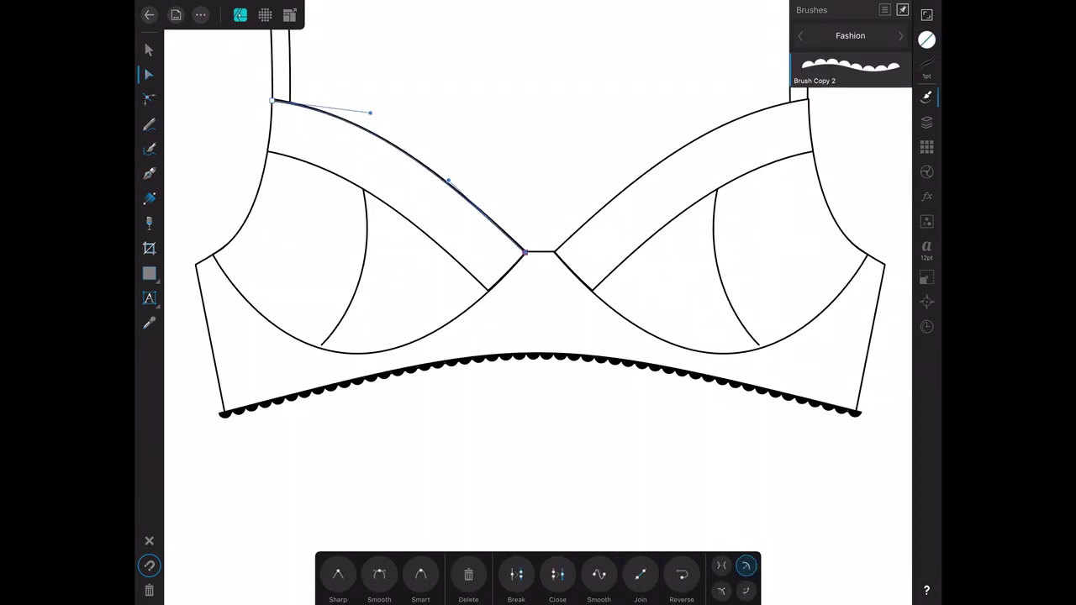
pyautogui.click(149, 50)
pyautogui.click(850, 67)
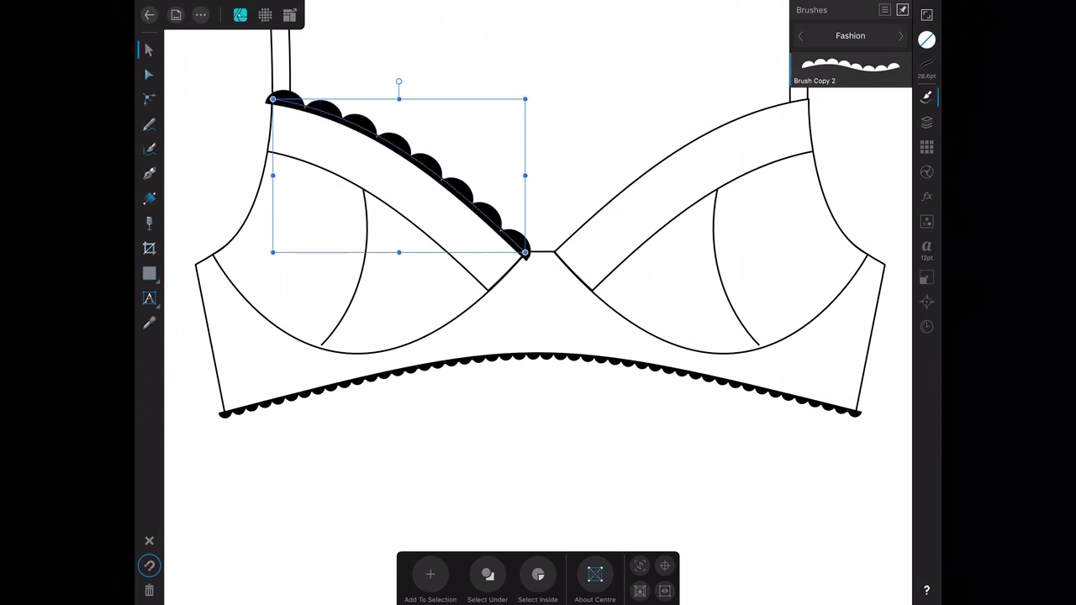
pyautogui.click(926, 63)
pyautogui.click(891, 69)
pyautogui.write('12.5')
pyautogui.press('Return')
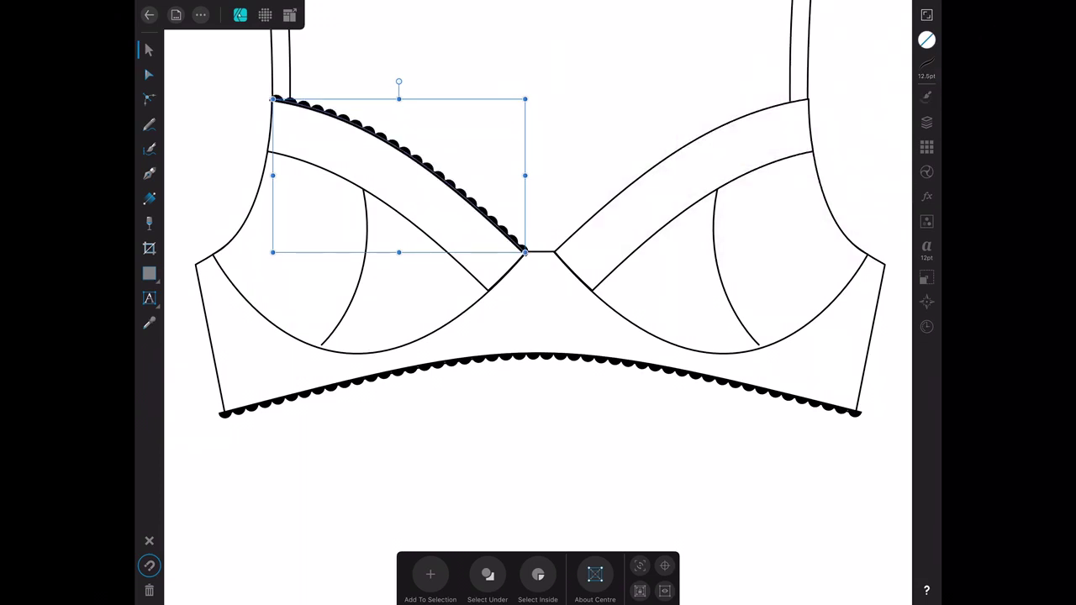
# - Apply the scalloped brush to the right cup's neckline
pyautogui.press('a')
pyautogui.hscroll(2, 538, 252)
pyautogui.click(588, 182)
pyautogui.click(149, 49)
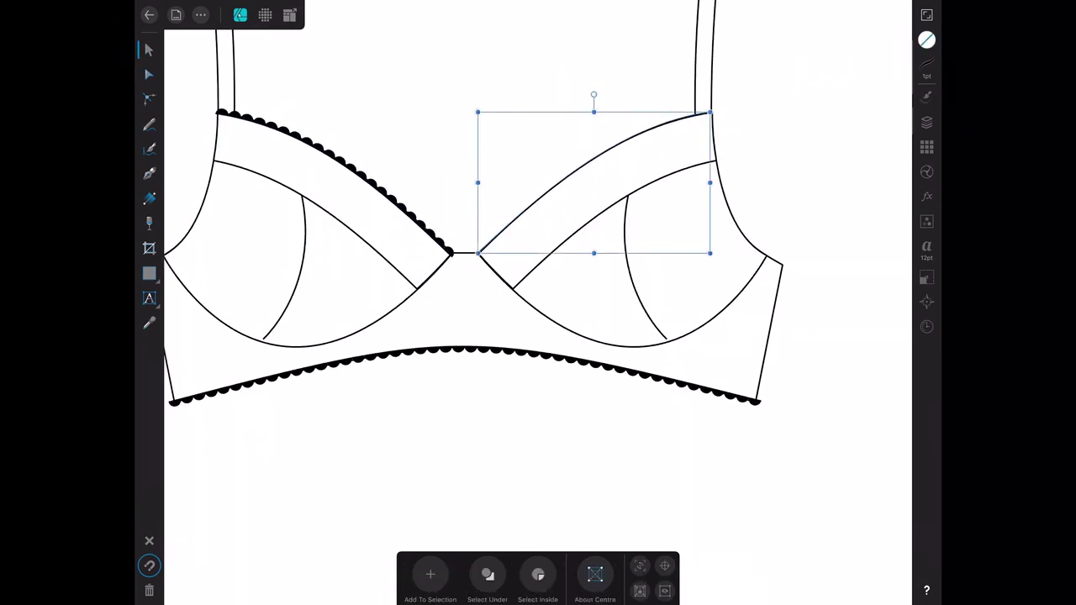
pyautogui.click(926, 95)
pyautogui.click(840, 67)
pyautogui.click(926, 68)
pyautogui.click(895, 70)
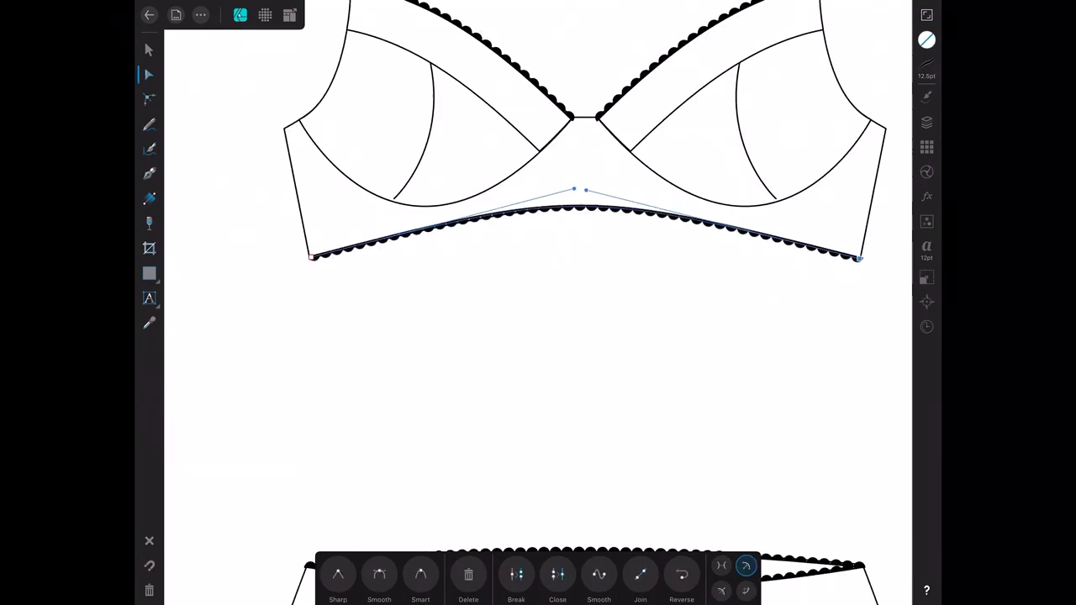
# - Reshape the right neckline curve to match the left, then select both garments
pyautogui.hotkey('ctrl', 'shift', 'z')
pyautogui.click(149, 50)
pyautogui.click(538, 378)
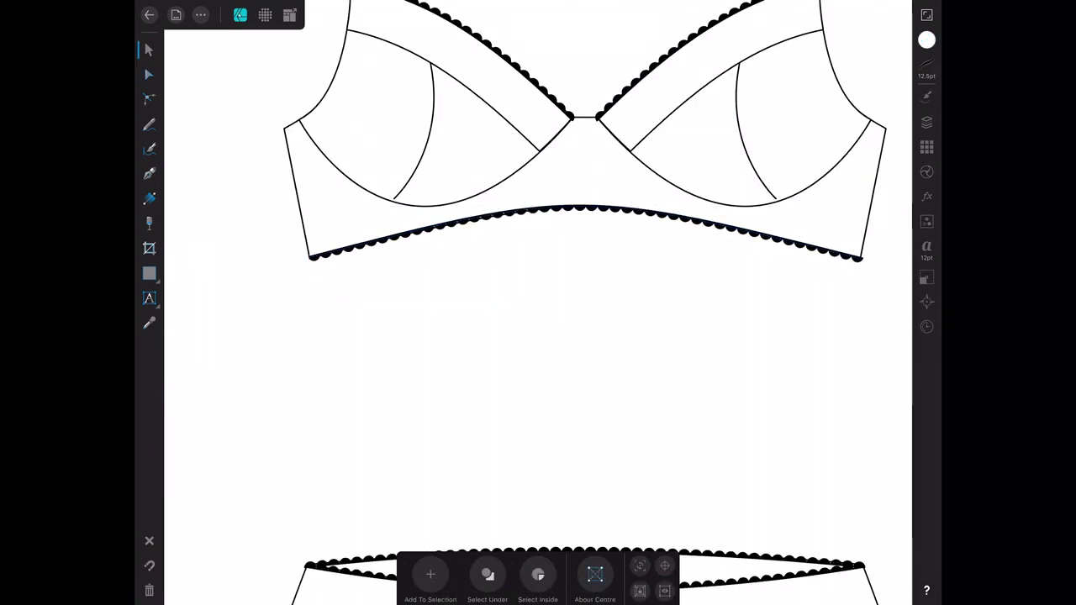
pyautogui.click(586, 206)
pyautogui.click(148, 74)
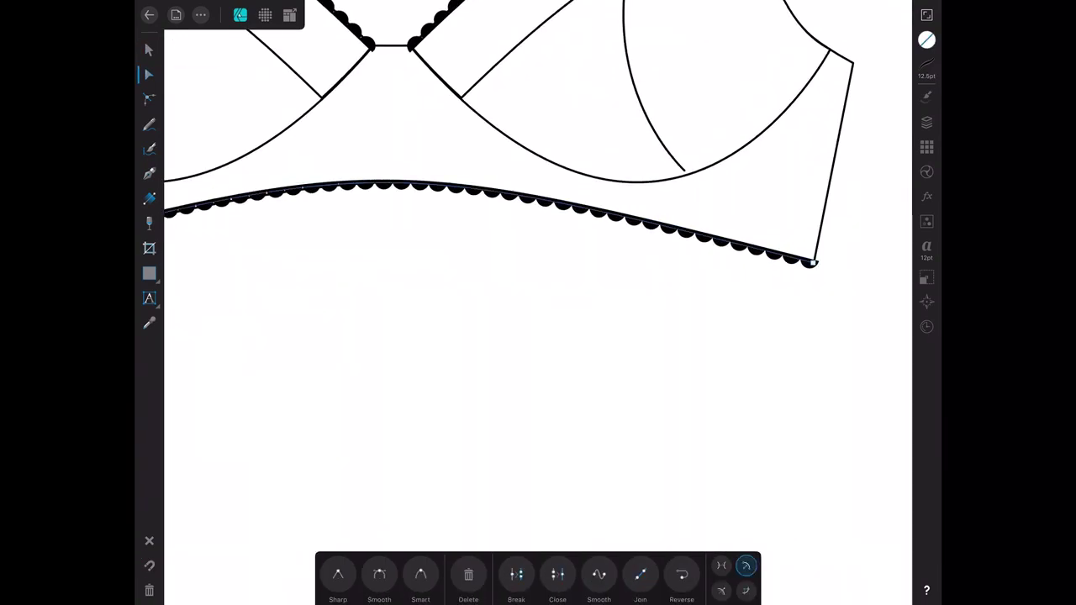
pyautogui.click(149, 50)
pyautogui.click(149, 74)
pyautogui.scroll(-3, 538, 252)
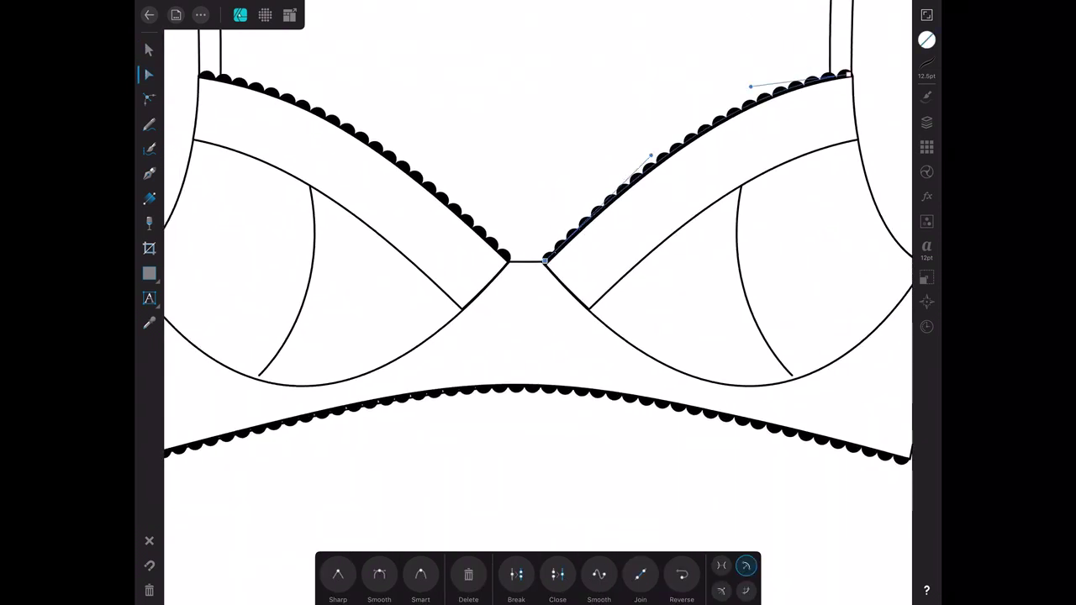
pyautogui.moveTo(650, 155); pyautogui.dragTo(615, 172)
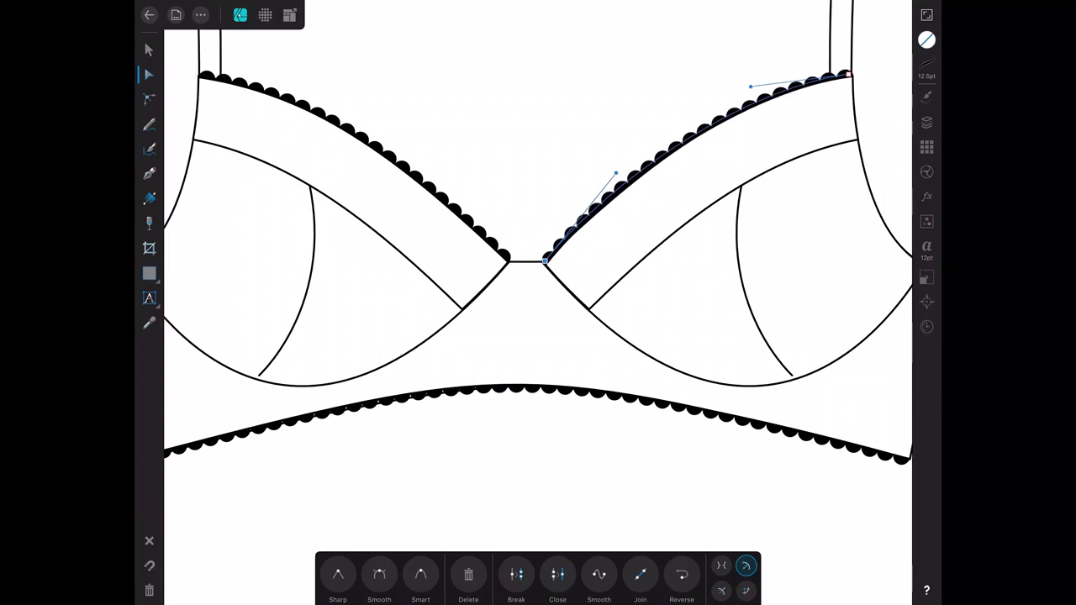
pyautogui.scroll(-5, 538, 303)
pyautogui.moveTo(348, 84); pyautogui.dragTo(589, 252)
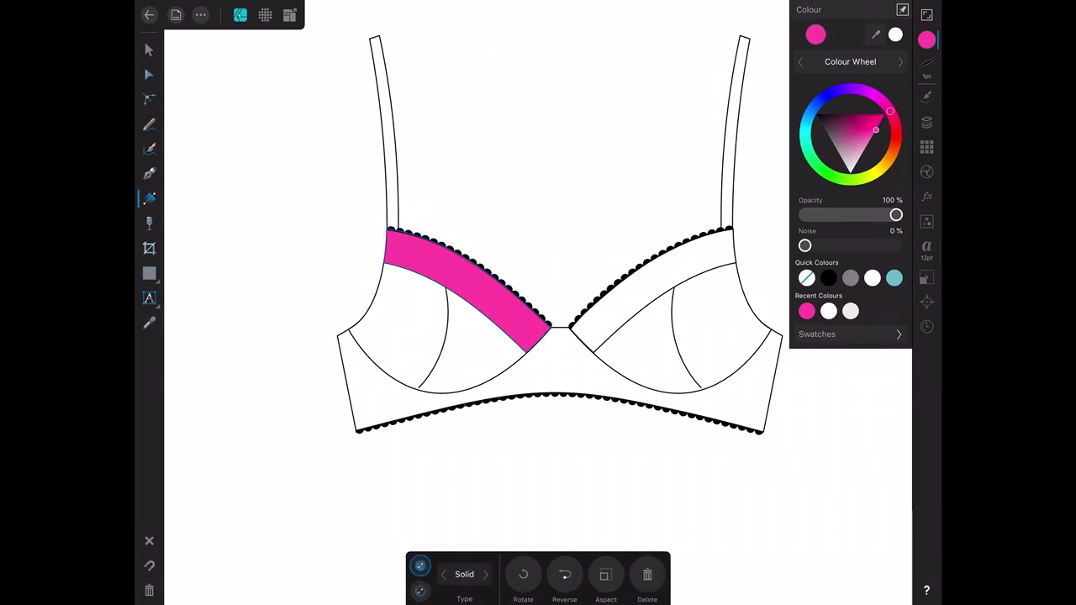
# - Fill the left cup band with a linear gradient from white to lighter pink
pyautogui.moveTo(329, 216); pyautogui.dragTo(599, 364)
pyautogui.moveTo(871, 114); pyautogui.dragTo(875, 130)
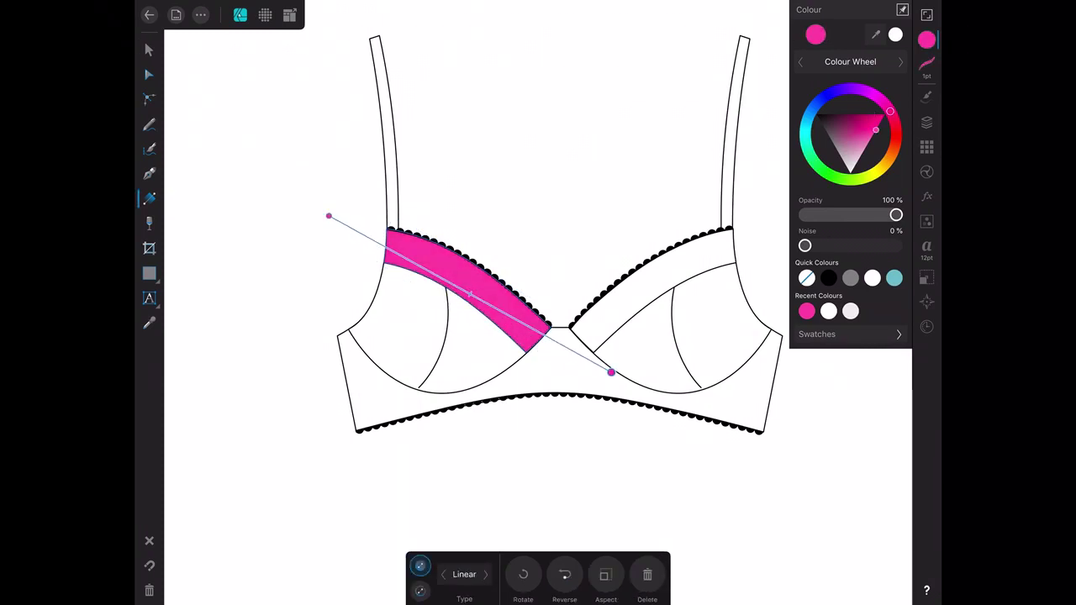
pyautogui.click(329, 216)
pyautogui.click(828, 311)
# - Give the right cup band a matching linear gradient from pink to white
pyautogui.click(149, 74)
pyautogui.click(638, 252)
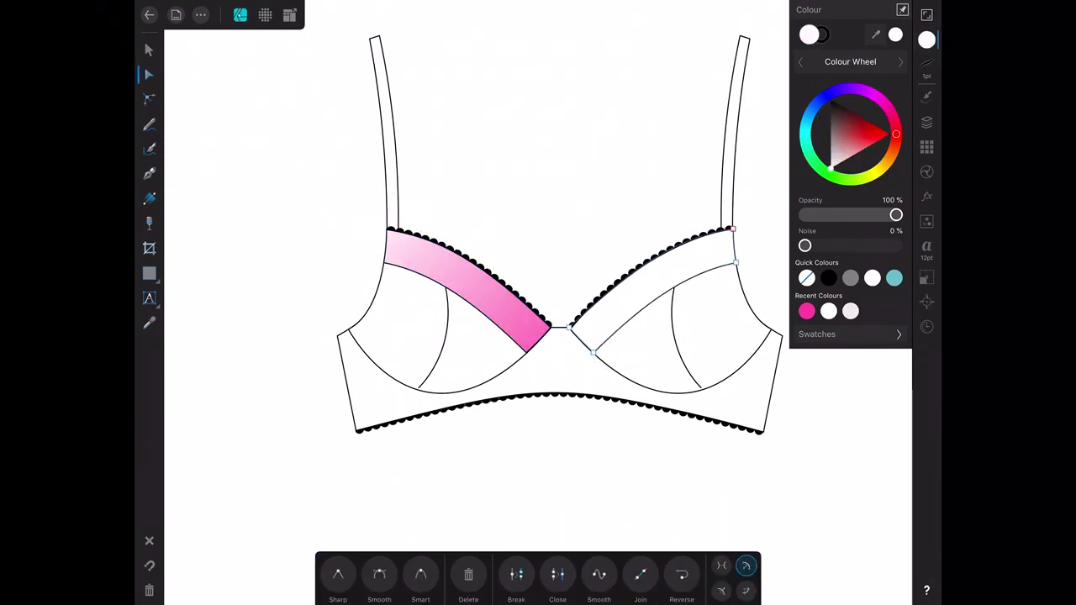
pyautogui.click(806, 311)
pyautogui.click(149, 198)
pyautogui.moveTo(532, 378)
pyautogui.mouseDown()
pyautogui.moveTo(751, 206)
pyautogui.moveTo(675, 199)
pyautogui.moveTo(732, 208)
pyautogui.mouseUp()
pyautogui.click(805, 311)
pyautogui.click(828, 311)
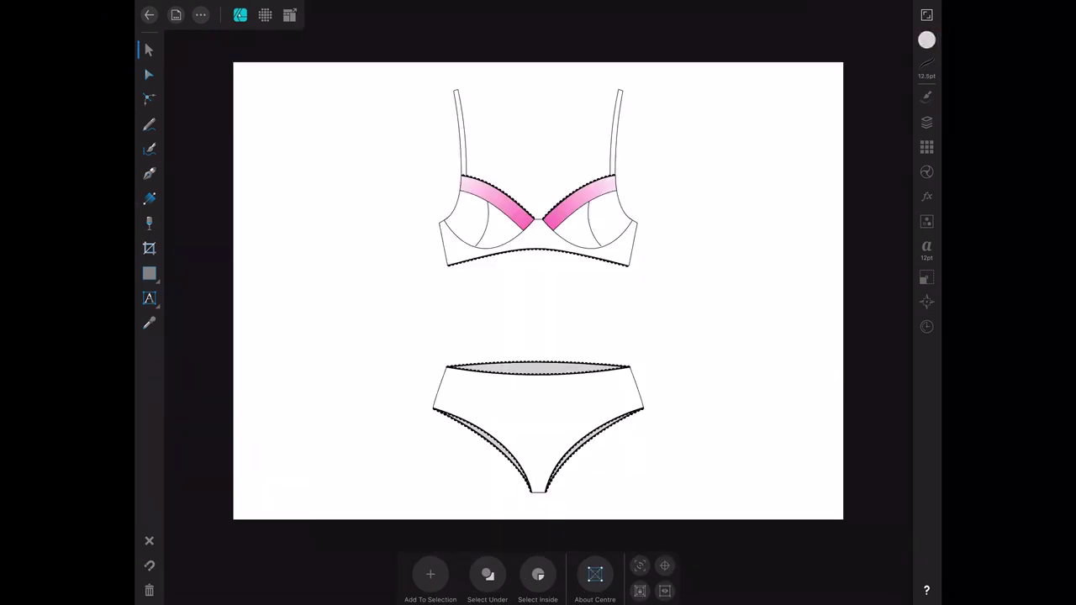
# - Draw a page-sized pink rectangle with a vertical white-to-pink gradient fill
pyautogui.click(148, 273)
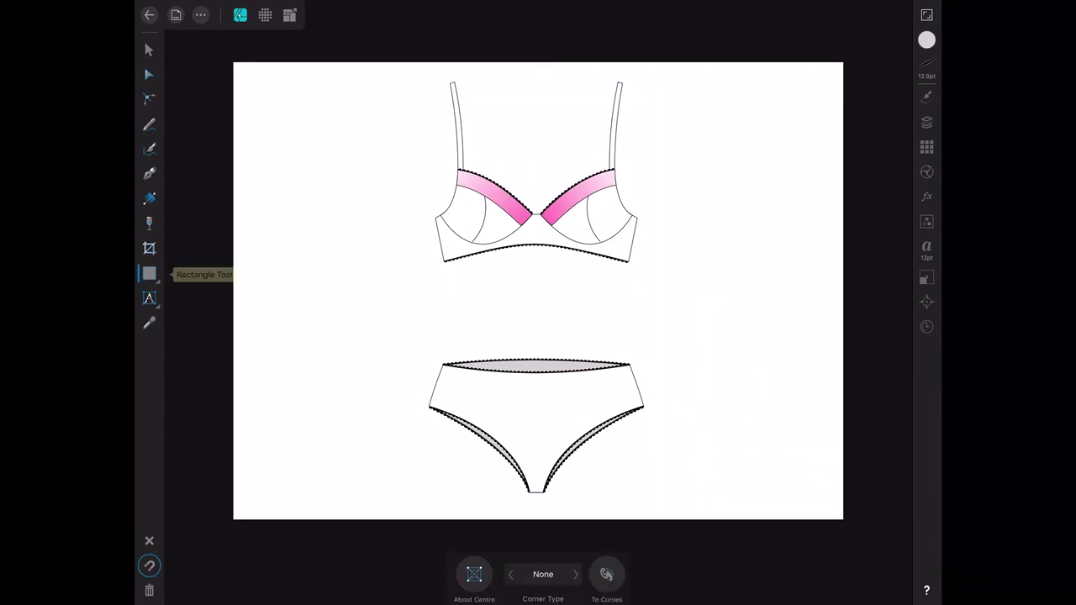
pyautogui.moveTo(234, 63)
pyautogui.mouseDown()
pyautogui.moveTo(458, 361)
pyautogui.moveTo(836, 519)
pyautogui.mouseUp()
pyautogui.click(926, 39)
pyautogui.click(850, 311)
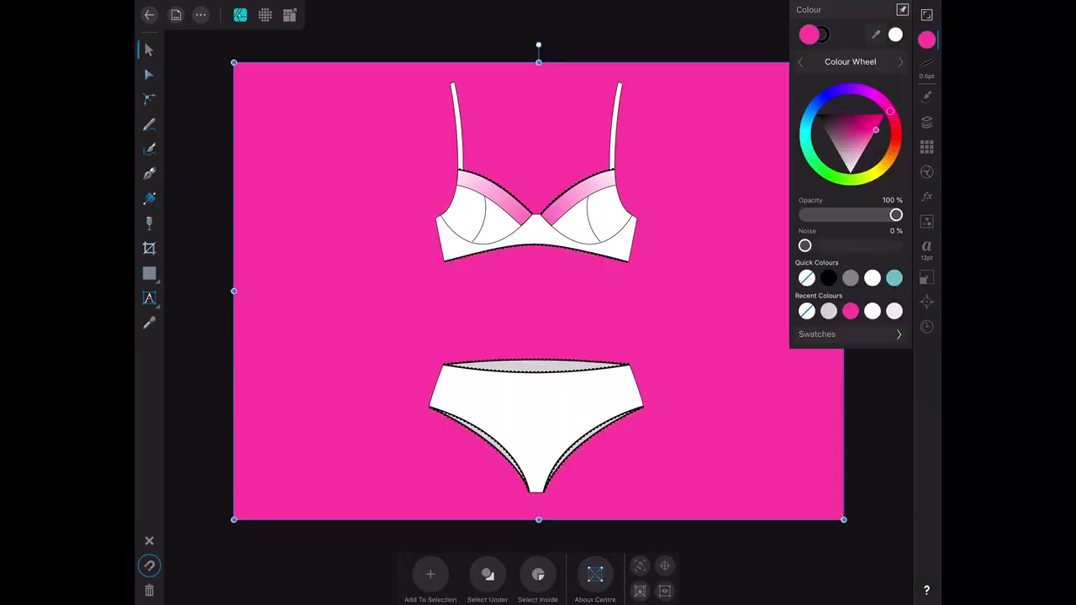
pyautogui.click(149, 197)
pyautogui.moveTo(542, 68); pyautogui.dragTo(541, 520)
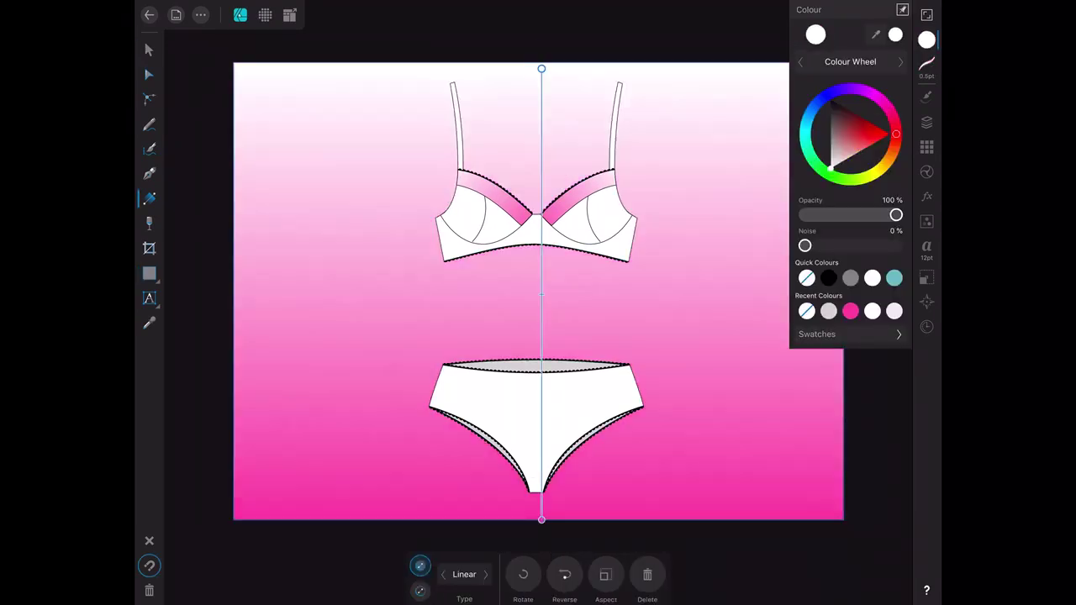